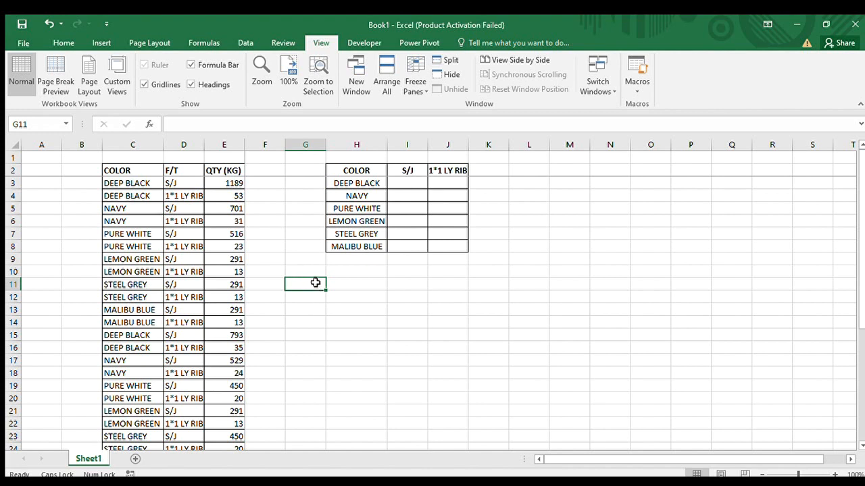
pyautogui.write('=')
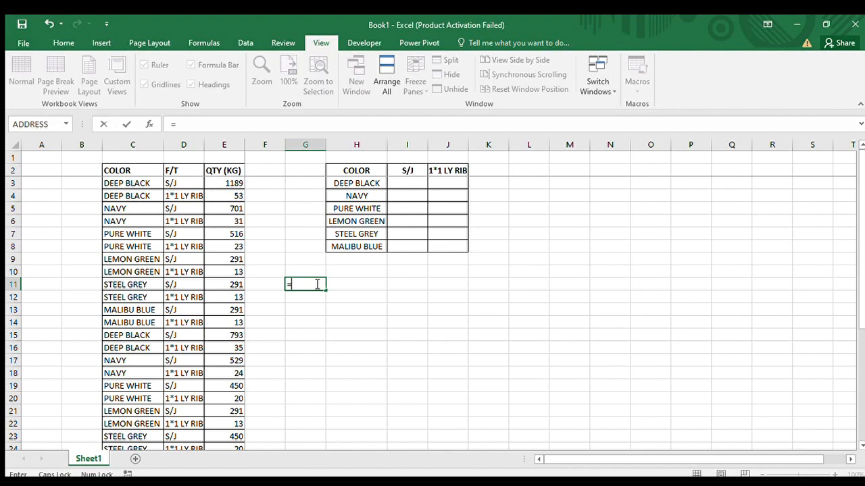
pyautogui.write('SUM')
pyautogui.click(309, 372)
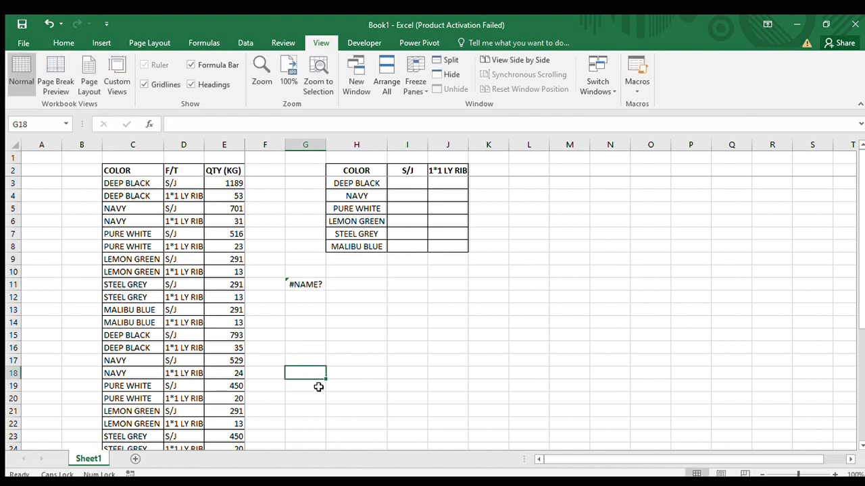
pyautogui.click(313, 284)
pyautogui.press('Delete')
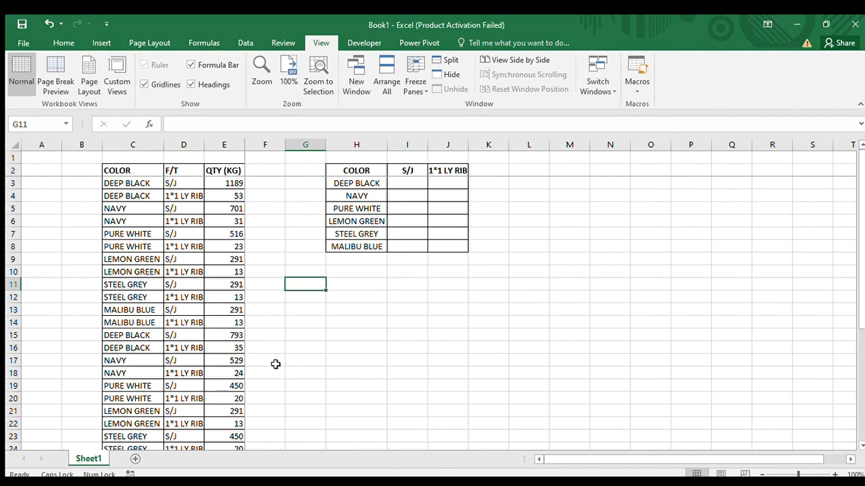
# Examine the source table's COLOR and F/T columns from row 3 to its last row
pyautogui.scroll(-1, 216, 242)
pyautogui.scroll(-8, 215, 241)
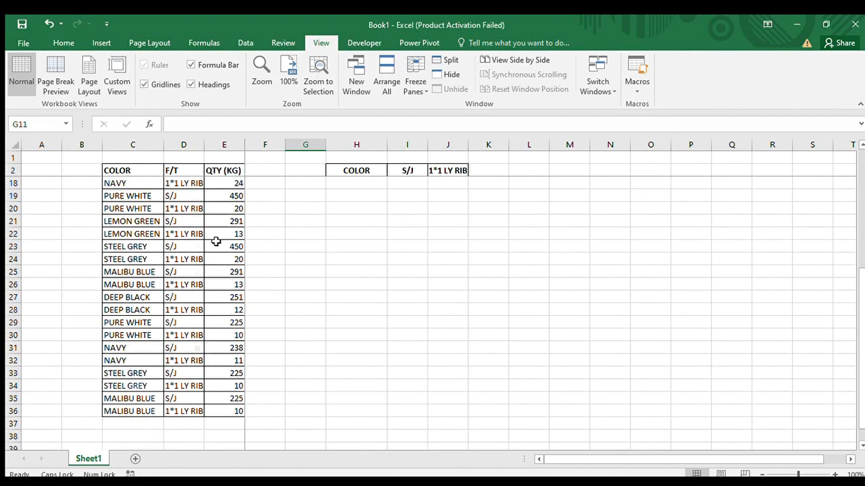
pyautogui.scroll(8, 215, 241)
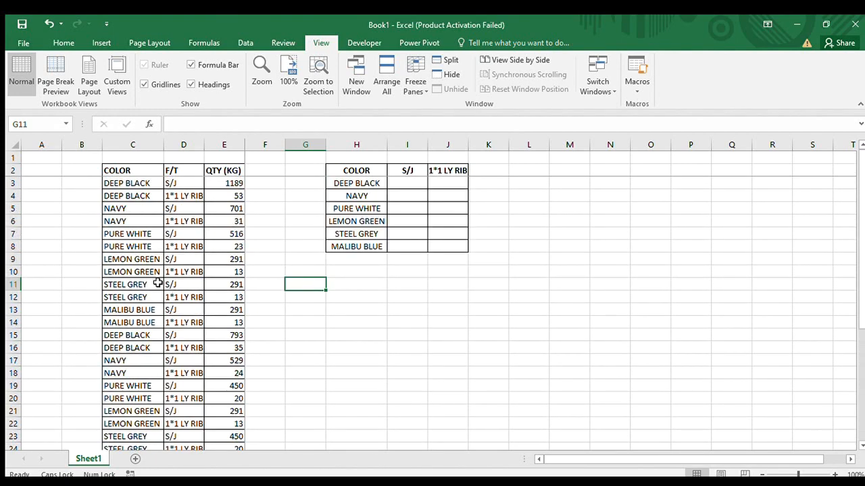
pyautogui.click(142, 153)
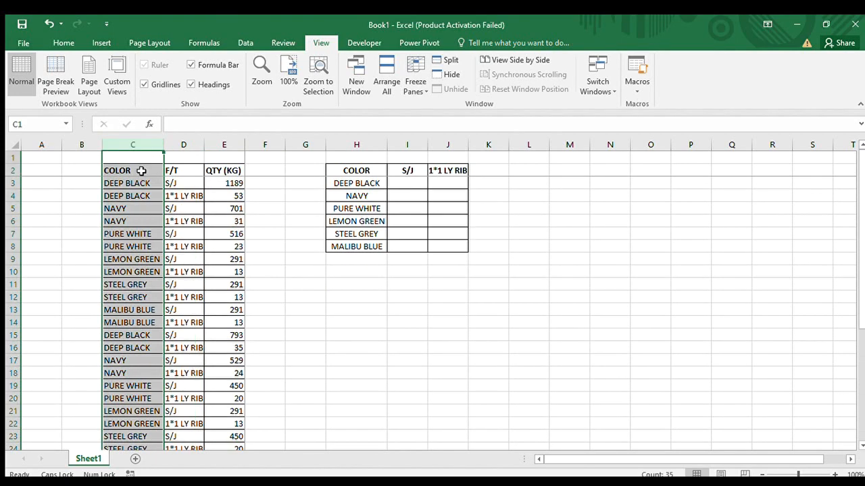
pyautogui.moveTo(130, 186); pyautogui.dragTo(135, 434)
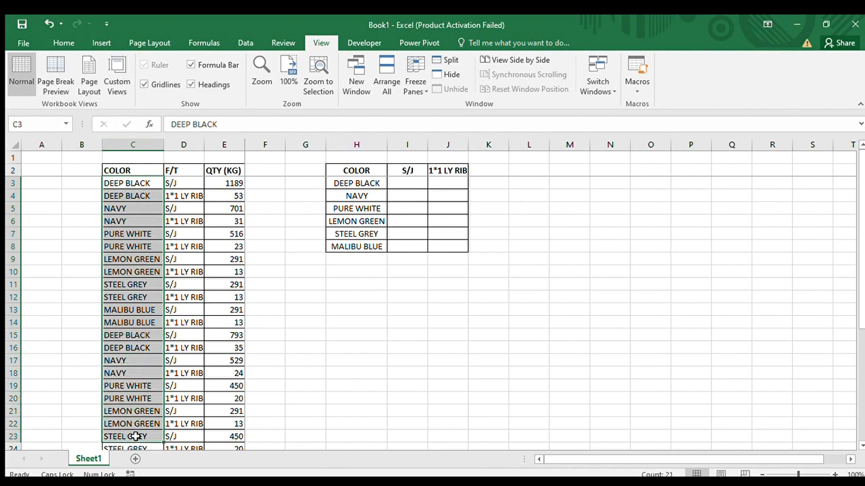
pyautogui.click(182, 183)
pyautogui.click(181, 182)
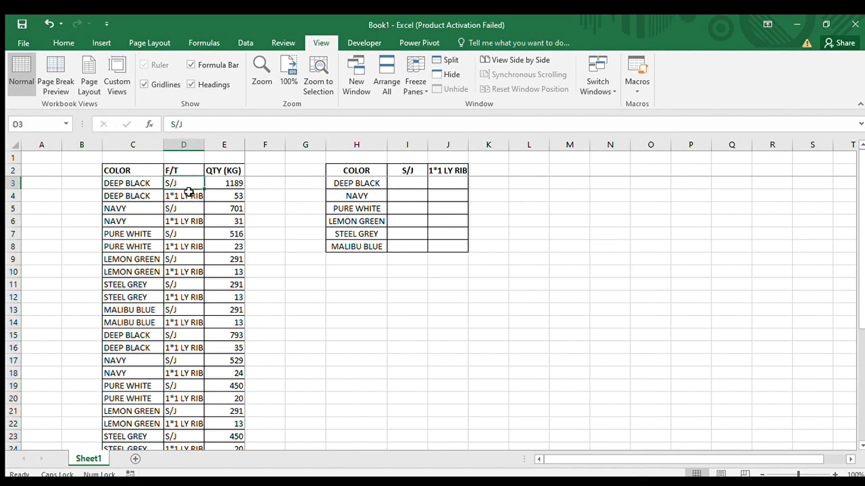
pyautogui.click(183, 145)
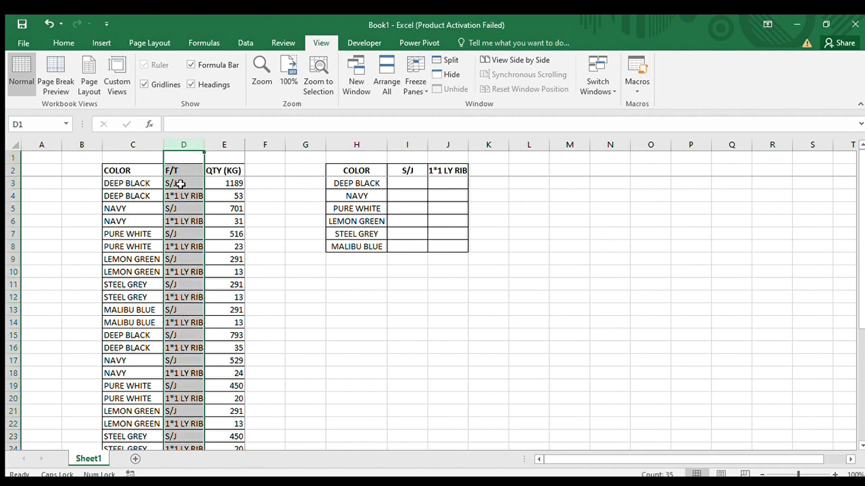
pyautogui.moveTo(181, 184); pyautogui.dragTo(179, 245)
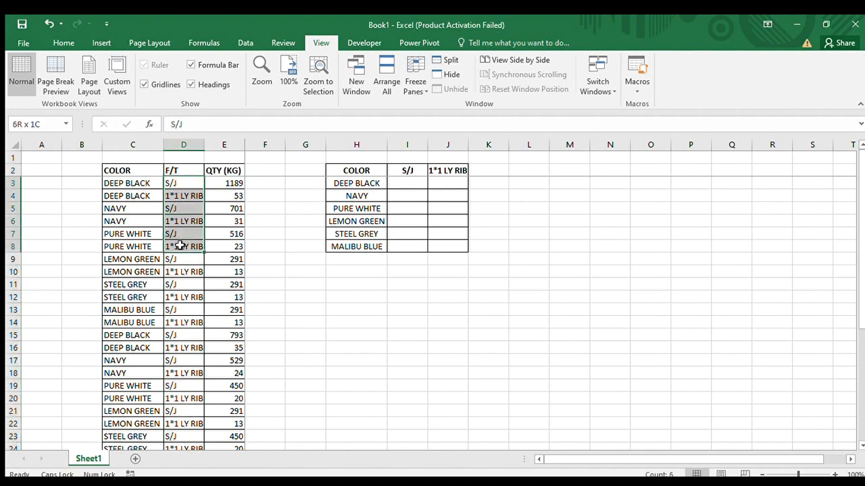
pyautogui.click(186, 183)
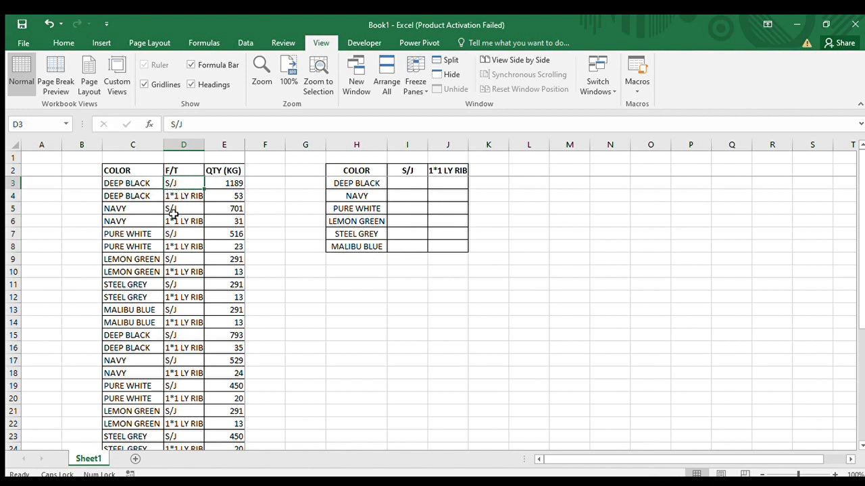
# Examine how the S/J and 1*1 LY RIB fabric types pair with each color in rows 4 to 11
pyautogui.click(168, 198)
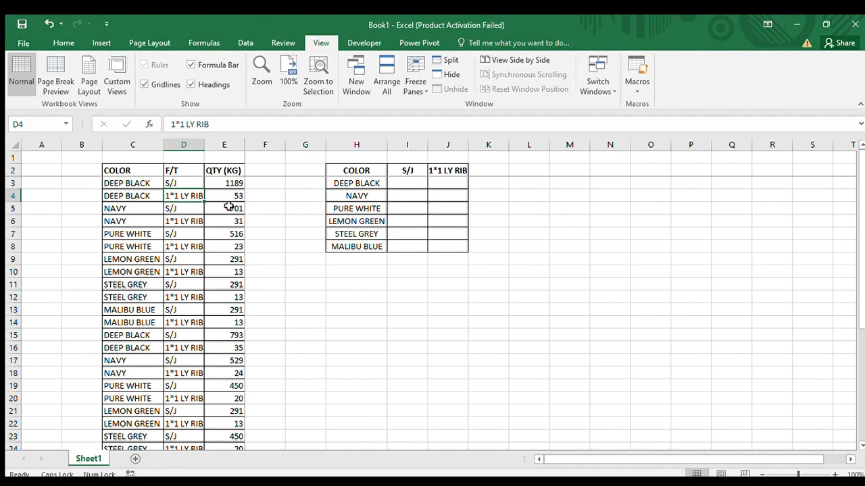
pyautogui.moveTo(195, 207)
pyautogui.mouseDown()
pyautogui.moveTo(193, 237)
pyautogui.moveTo(192, 222)
pyautogui.mouseUp()
pyautogui.click(144, 207)
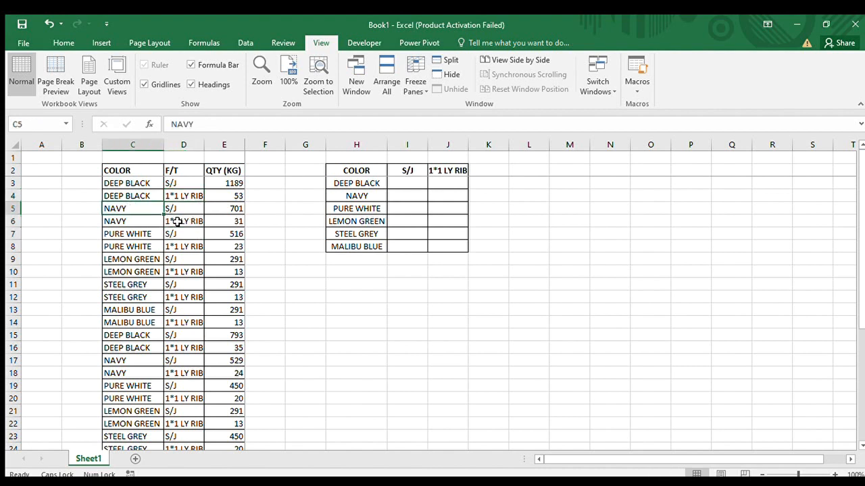
pyautogui.click(177, 222)
pyautogui.click(152, 232)
pyautogui.click(175, 248)
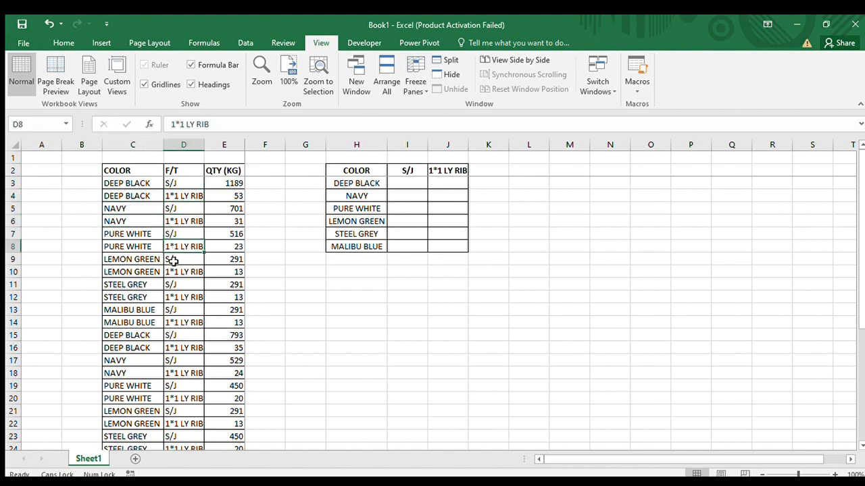
pyautogui.click(194, 259)
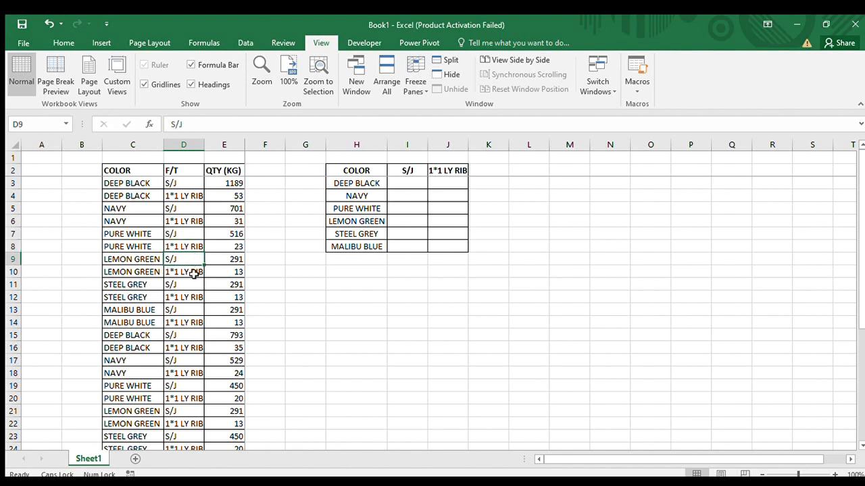
pyautogui.click(194, 284)
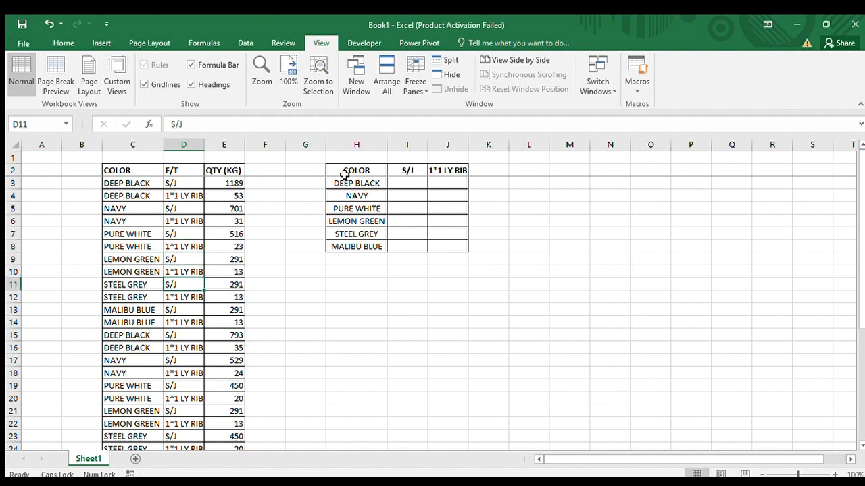
# Compare the summary table's color list with the source COLOR column, and look through the QTY (KG) values
pyautogui.moveTo(350, 183); pyautogui.dragTo(353, 248)
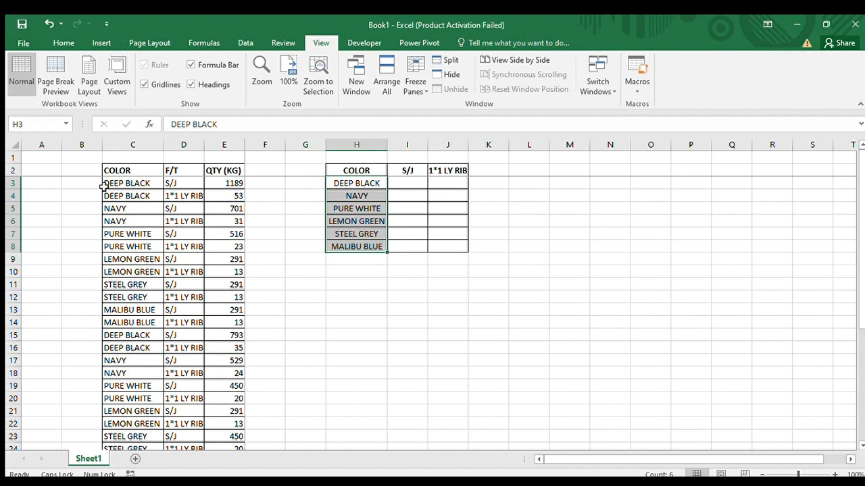
pyautogui.moveTo(140, 183); pyautogui.dragTo(137, 399)
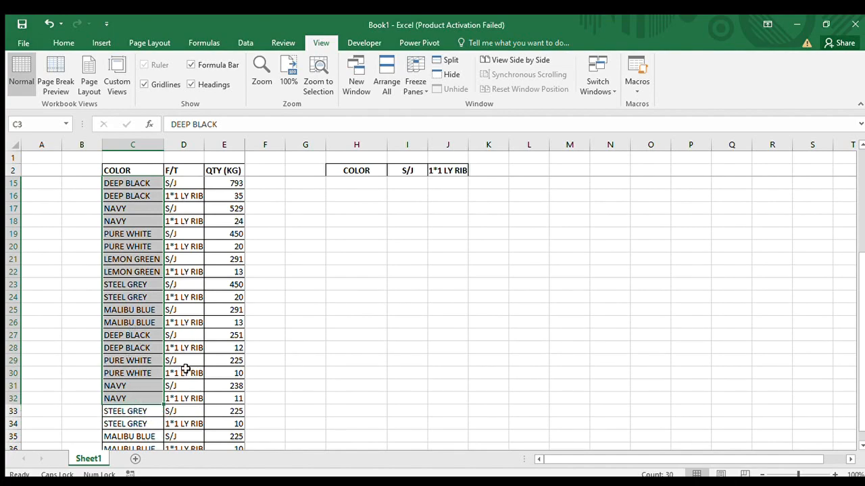
pyautogui.scroll(4, 186, 365)
pyautogui.click(228, 186)
pyautogui.moveTo(228, 189); pyautogui.dragTo(237, 455)
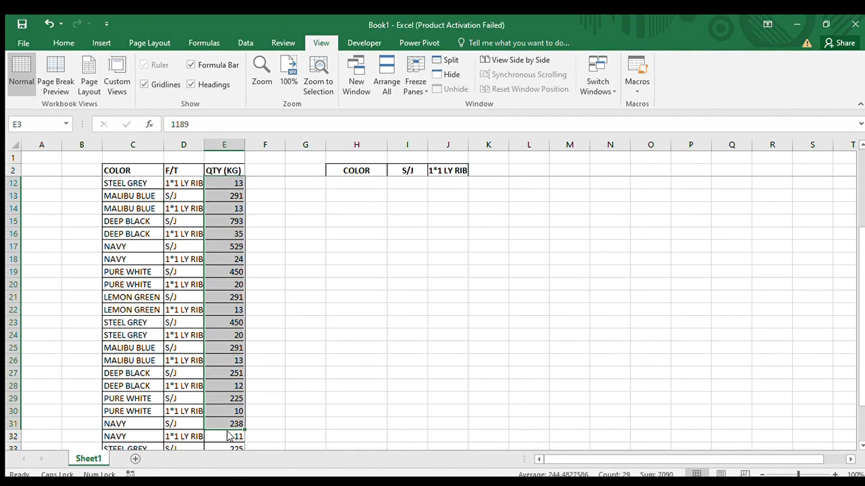
pyautogui.scroll(-4, 233, 446)
pyautogui.click(224, 284)
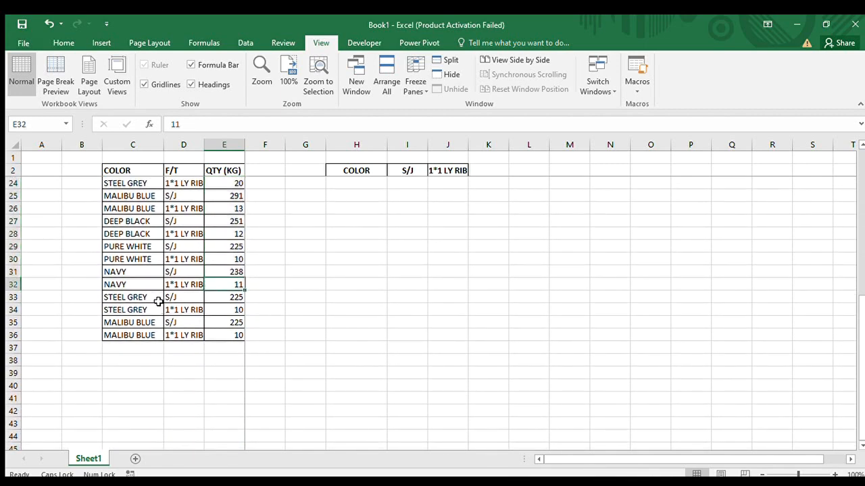
pyautogui.click(177, 286)
pyautogui.scroll(7, 237, 344)
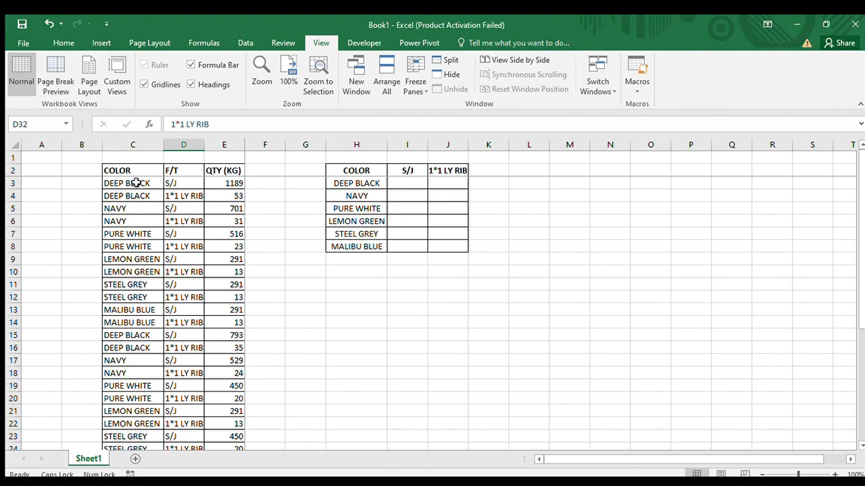
# Examine the DEEP BLACK S/J entries in rows 3 and 15 with their quantities, checking the list for further repeats
pyautogui.click(135, 186)
pyautogui.click(183, 184)
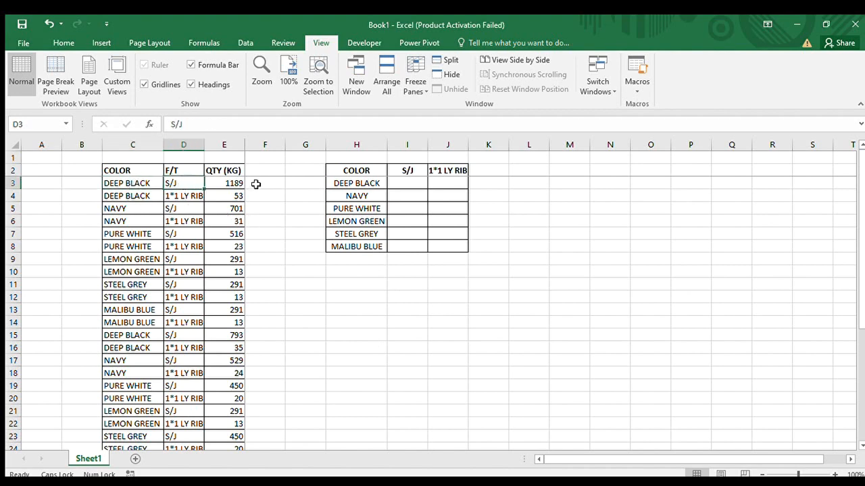
pyautogui.click(225, 183)
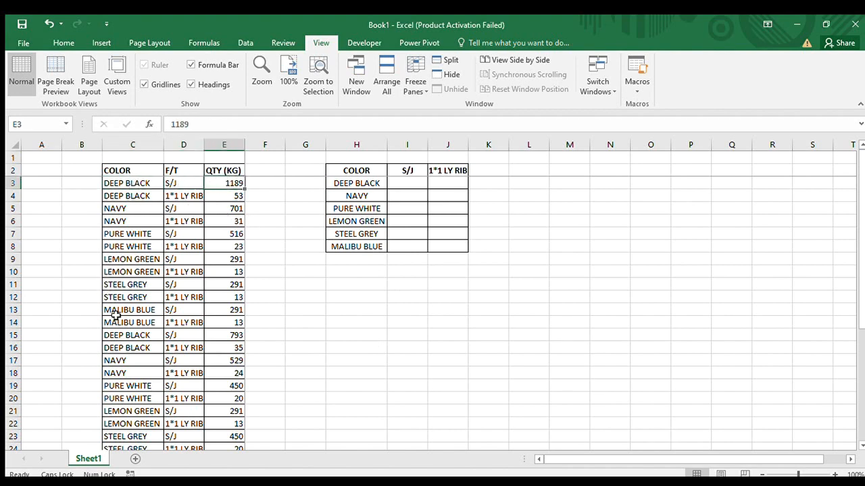
pyautogui.scroll(-2, 116, 324)
pyautogui.click(139, 259)
pyautogui.click(186, 260)
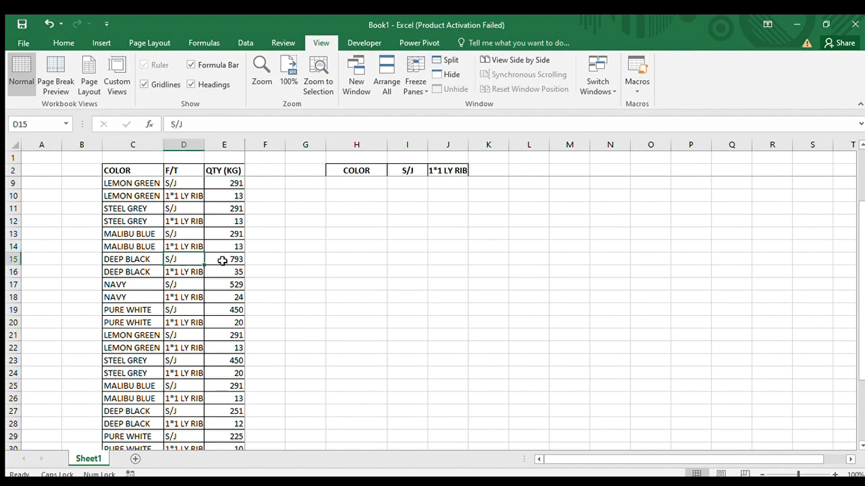
pyautogui.click(222, 260)
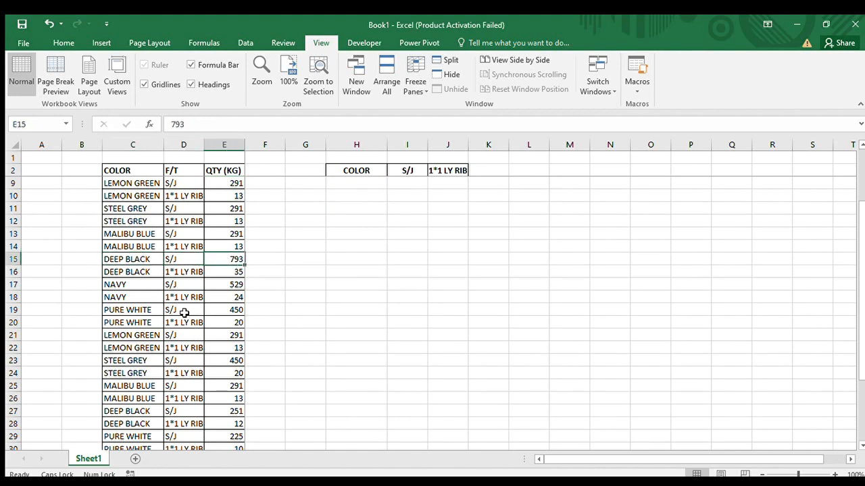
pyautogui.scroll(-6, 184, 312)
pyautogui.scroll(8, 184, 312)
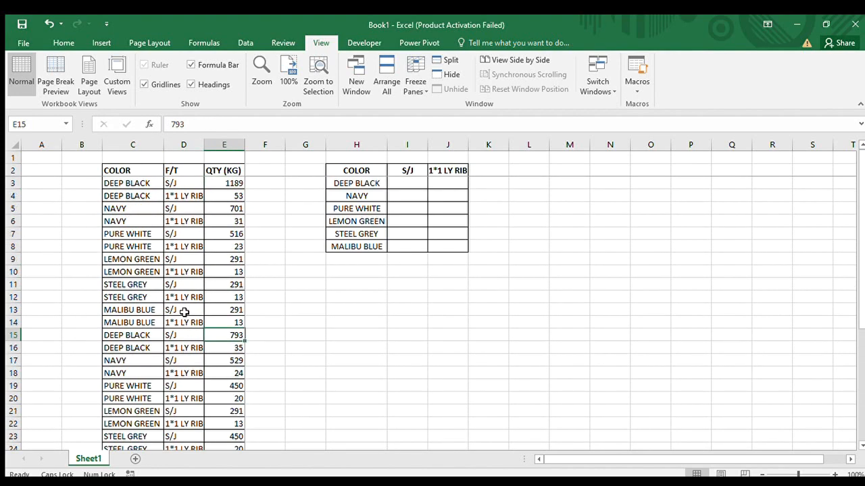
# Look over the source data in columns C to E, including the lower DEEP BLACK and PURE WHITE rows
pyautogui.click(123, 158)
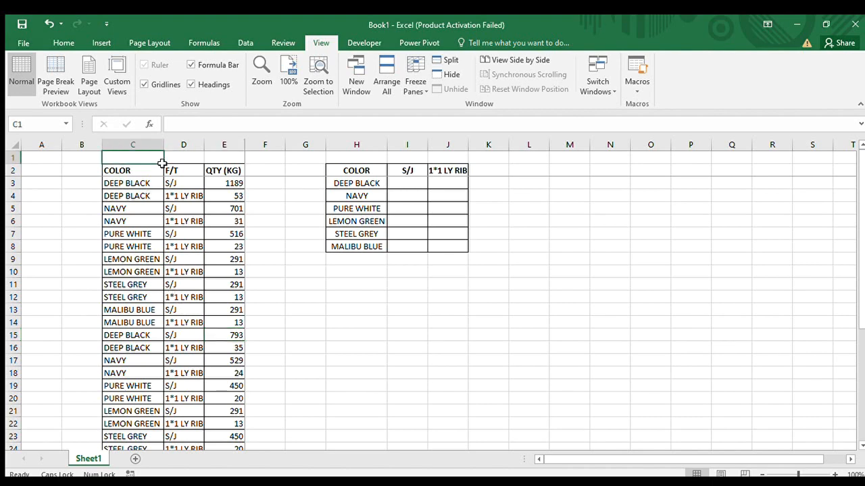
pyautogui.moveTo(107, 184); pyautogui.dragTo(207, 426)
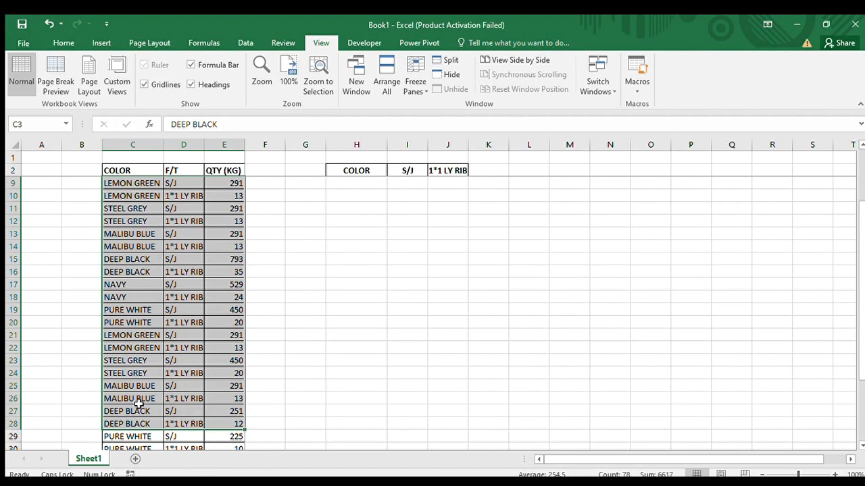
pyautogui.click(137, 402)
pyautogui.click(131, 411)
pyautogui.click(133, 423)
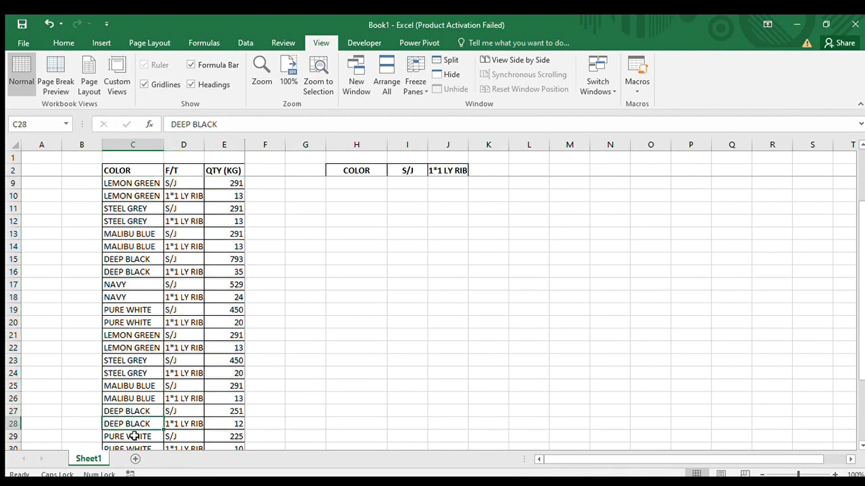
pyautogui.click(133, 437)
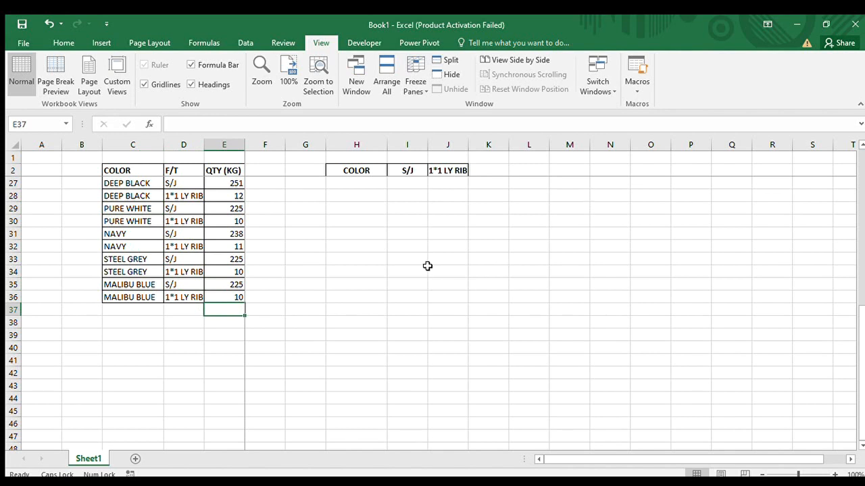
# Total the QTY (KG) column in cell E37 with the formula =SUM(E3:E36)
pyautogui.write('=SUM')
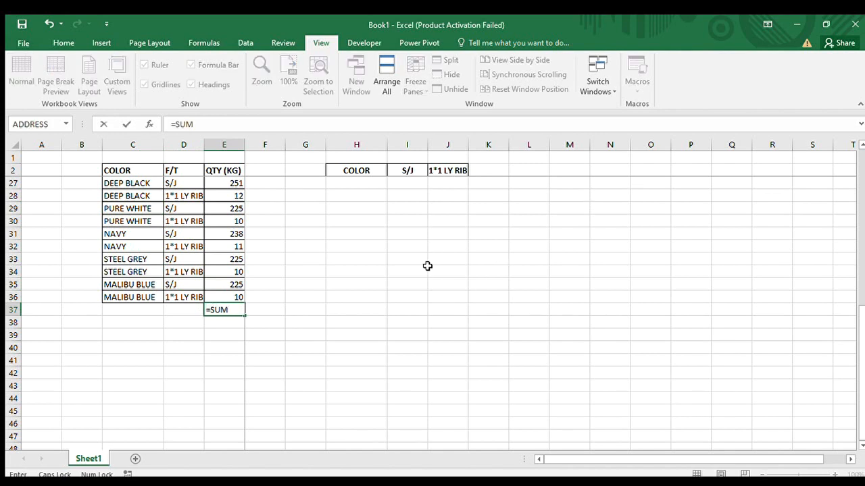
pyautogui.write('(')
pyautogui.moveTo(227, 298); pyautogui.dragTo(231, 181)
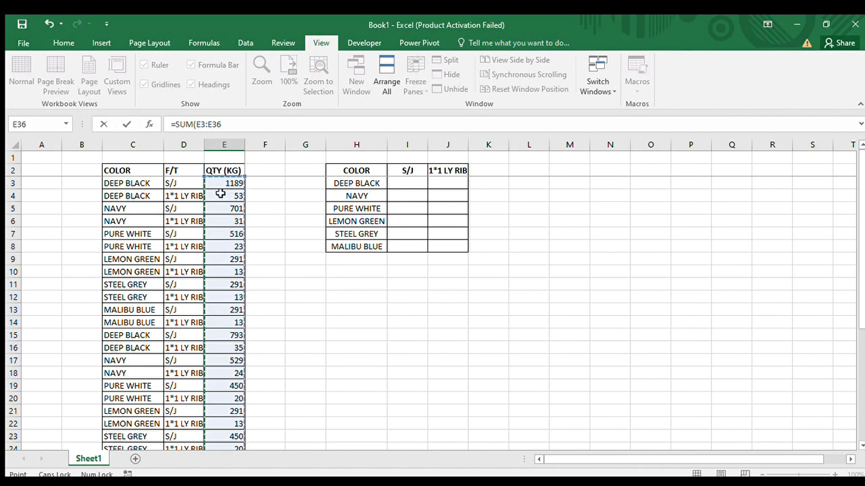
pyautogui.write(')')
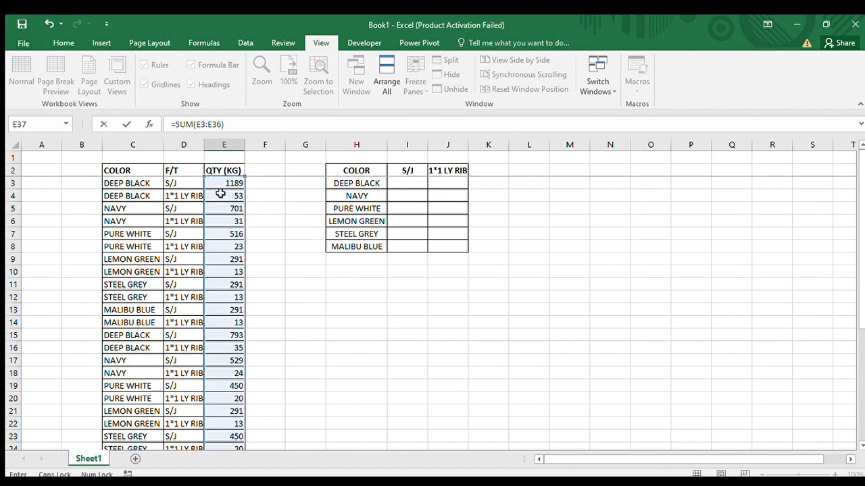
pyautogui.press('Return')
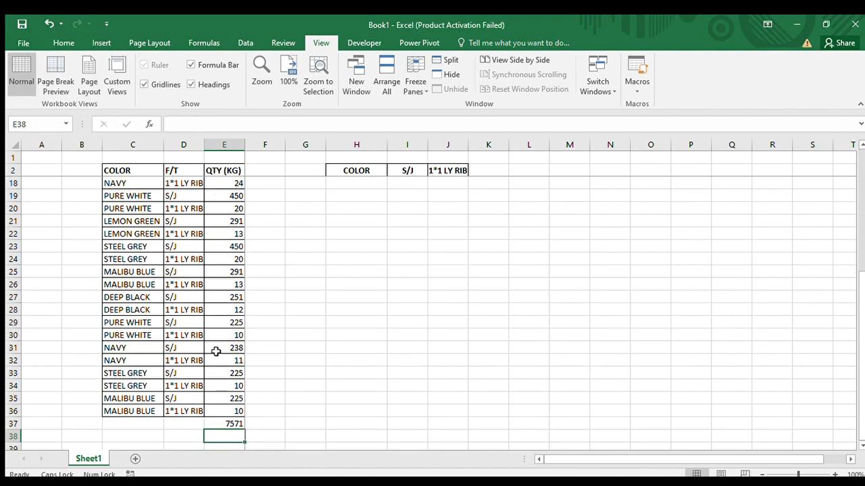
pyautogui.click(228, 423)
pyautogui.scroll(-1, 359, 416)
pyautogui.scroll(-1, 359, 416)
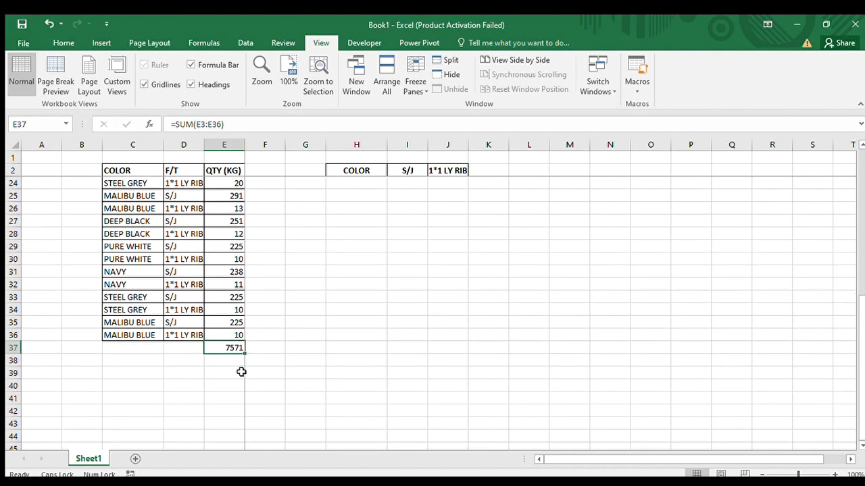
# Add filters to the source table's COLOR, F/T and QTY (KG) headers in C2:E2
pyautogui.scroll(7, 258, 346)
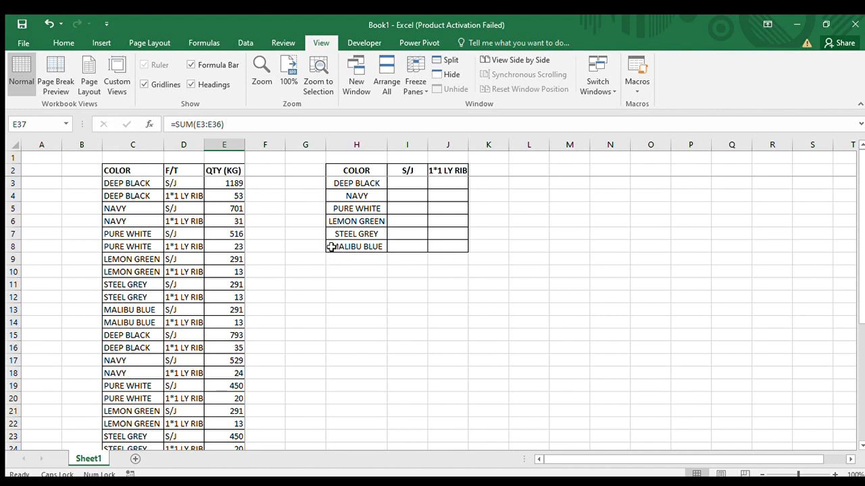
pyautogui.click(146, 181)
pyautogui.click(175, 185)
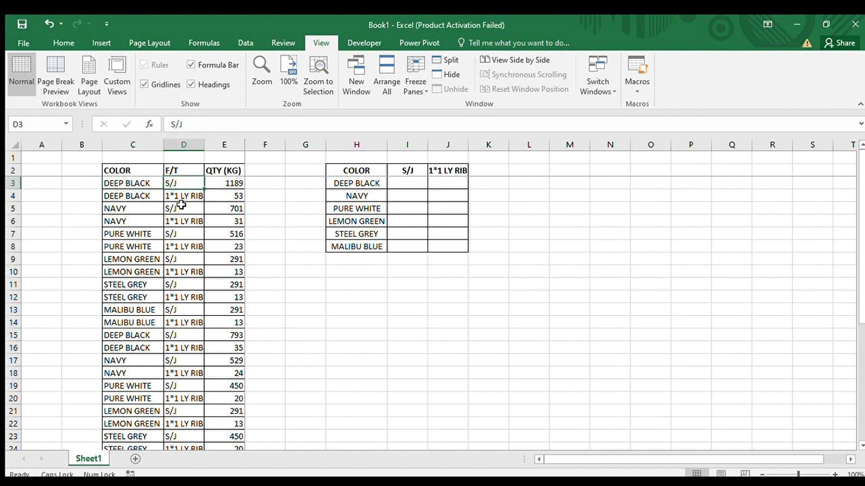
pyautogui.moveTo(107, 167); pyautogui.dragTo(216, 171)
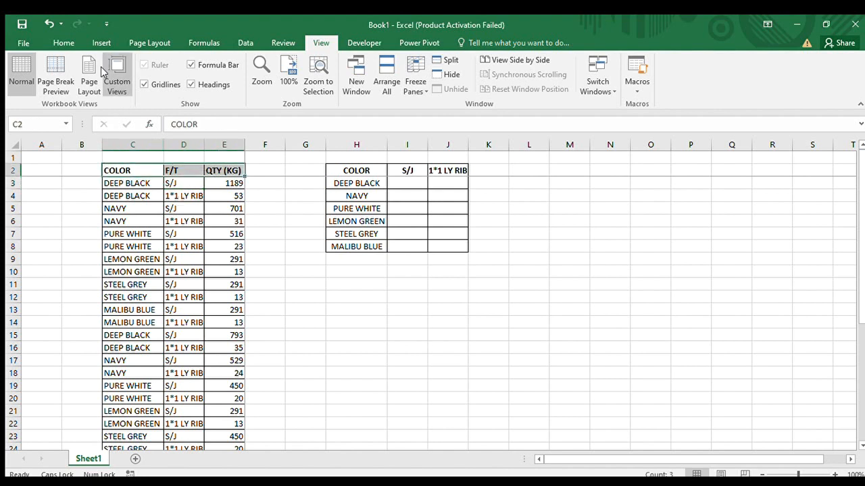
pyautogui.click(64, 42)
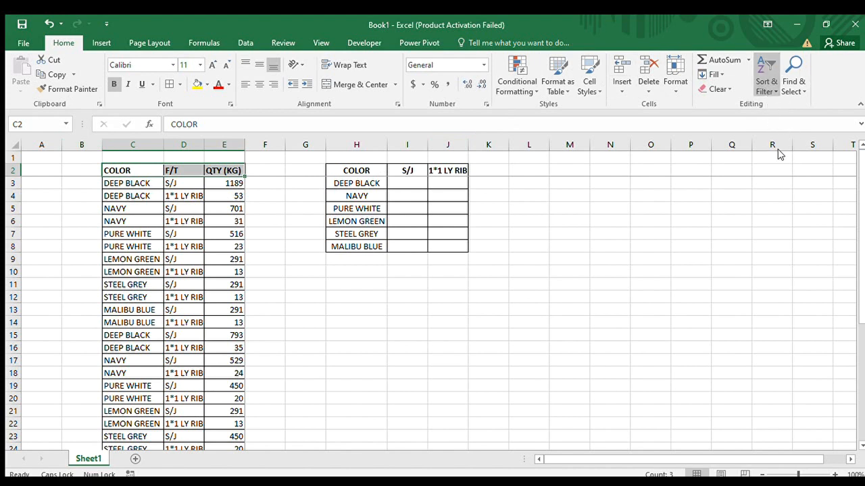
pyautogui.hotkey('ctrl', 'shift', 'l')
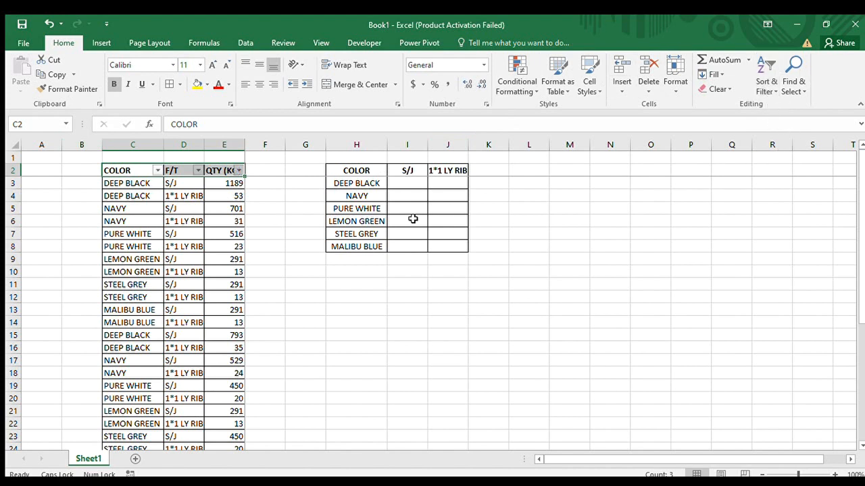
# Filter the source table to DEEP BLACK and S/J, and select the listed quantities to check their sum
pyautogui.click(169, 196)
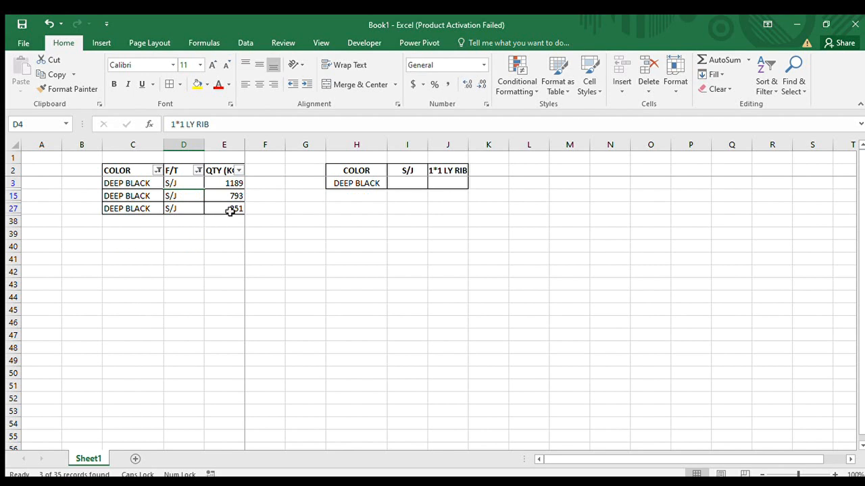
pyautogui.moveTo(231, 183); pyautogui.dragTo(230, 212)
pyautogui.click(215, 221)
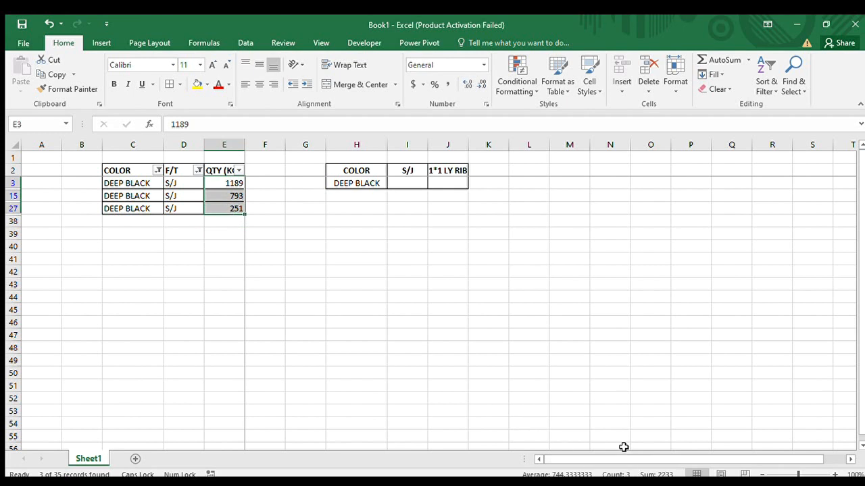
# Clear the COLOR and F/T filters from the source table, and check the overall quantity total in E37
pyautogui.click(156, 172)
pyautogui.click(123, 225)
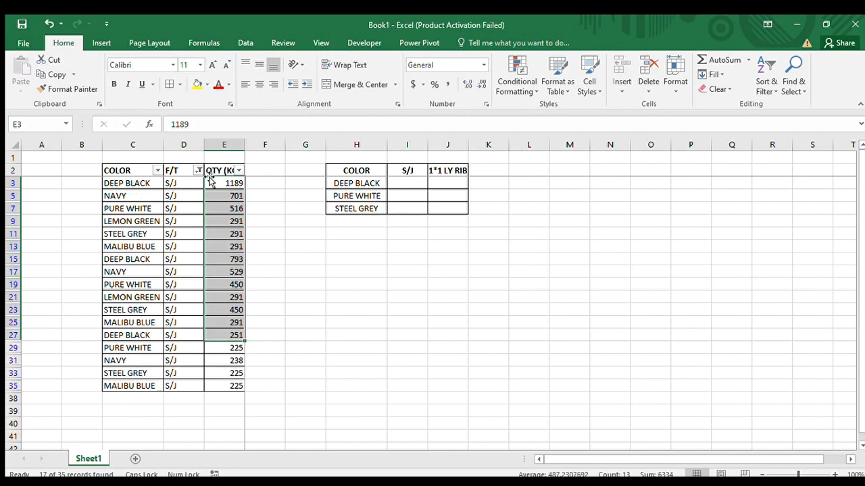
pyautogui.click(197, 170)
pyautogui.click(166, 231)
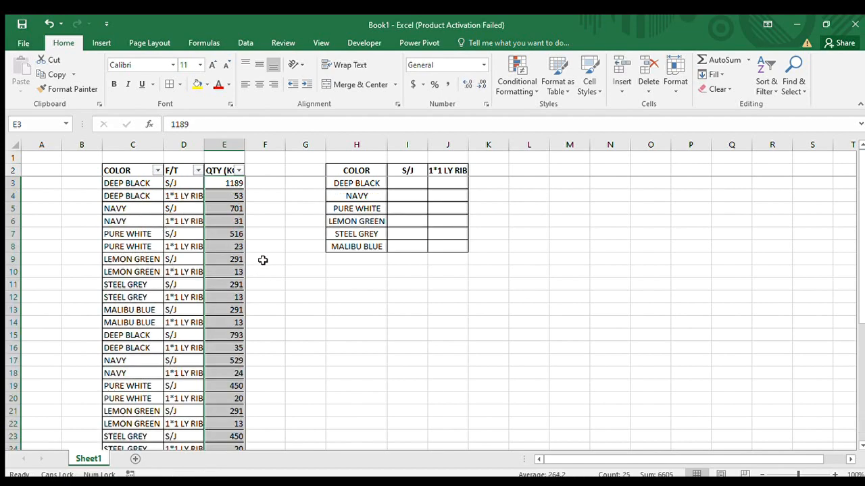
pyautogui.scroll(-12, 263, 260)
pyautogui.scroll(6, 263, 260)
pyautogui.click(220, 385)
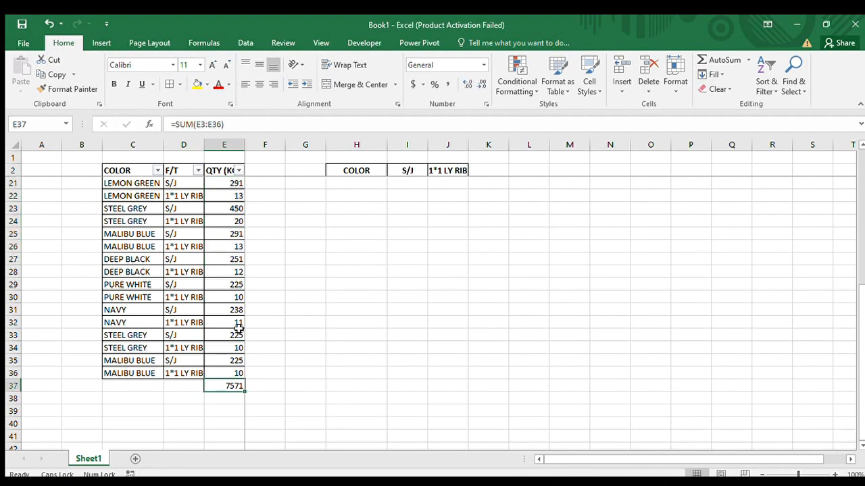
pyautogui.scroll(6, 240, 329)
pyautogui.click(395, 189)
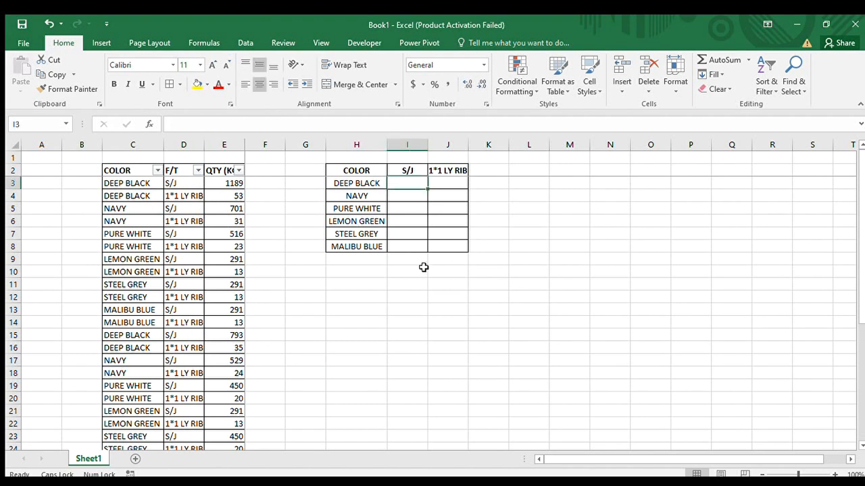
pyautogui.write('=')
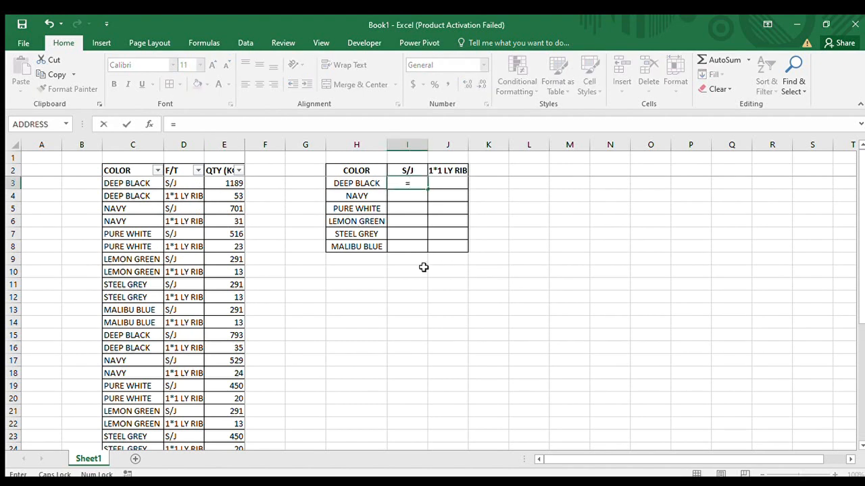
pyautogui.write('SUMIF')
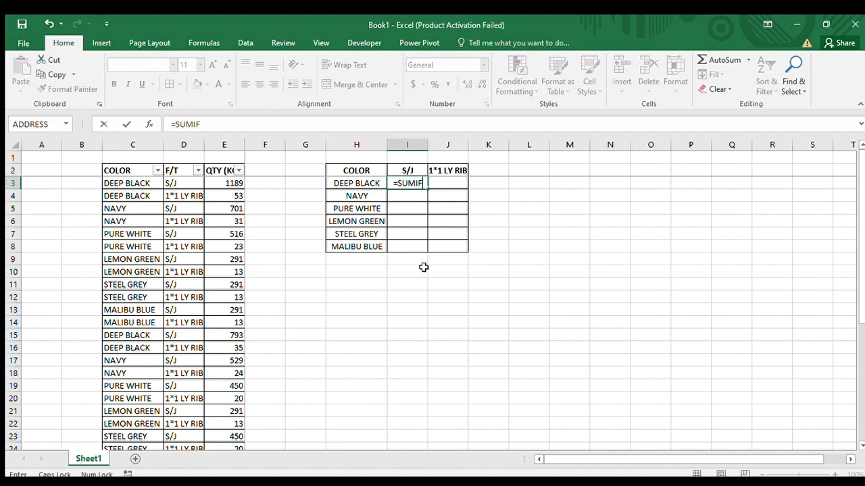
pyautogui.write('(')
pyautogui.click(147, 125)
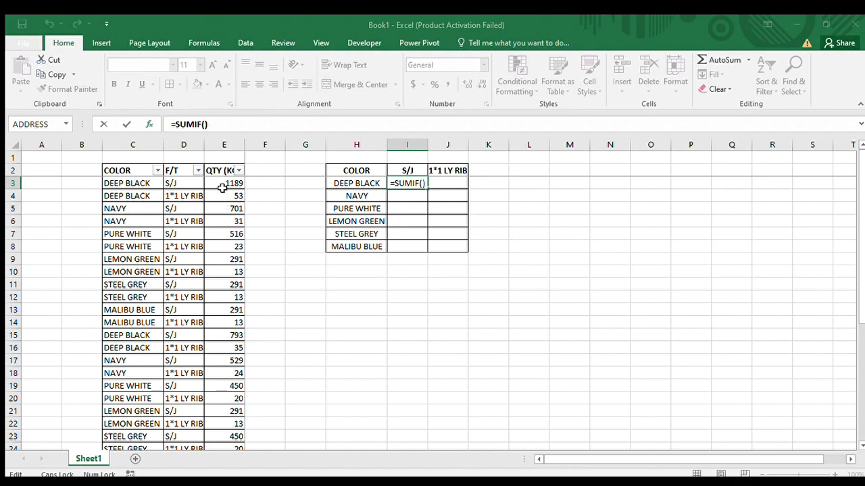
pyautogui.moveTo(223, 181); pyautogui.dragTo(254, 383)
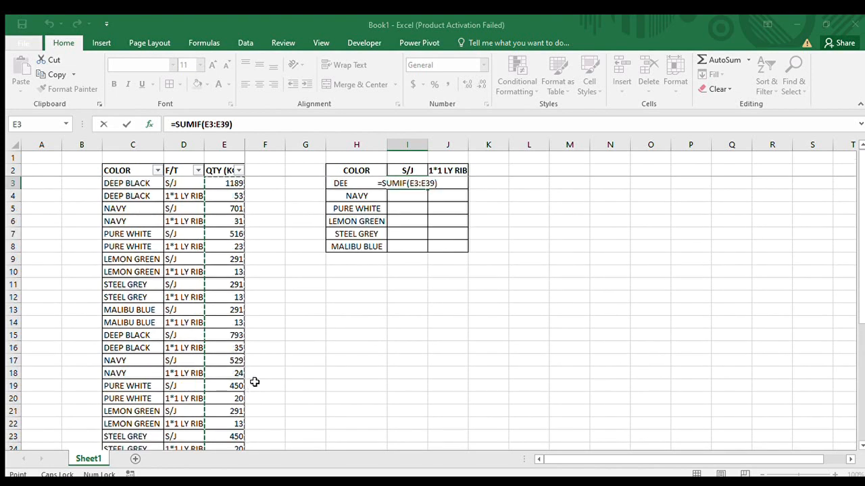
pyautogui.click(496, 127)
pyautogui.press('BackSpace')
pyautogui.press('BackSpace')
pyautogui.press('BackSpace')
pyautogui.press('BackSpace')
pyautogui.press('BackSpace')
pyautogui.press('BackSpace')
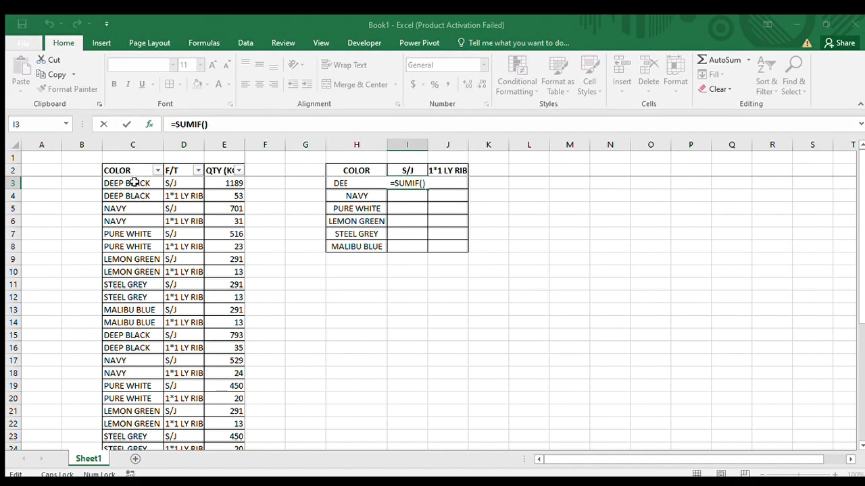
pyautogui.moveTo(134, 183); pyautogui.dragTo(129, 411)
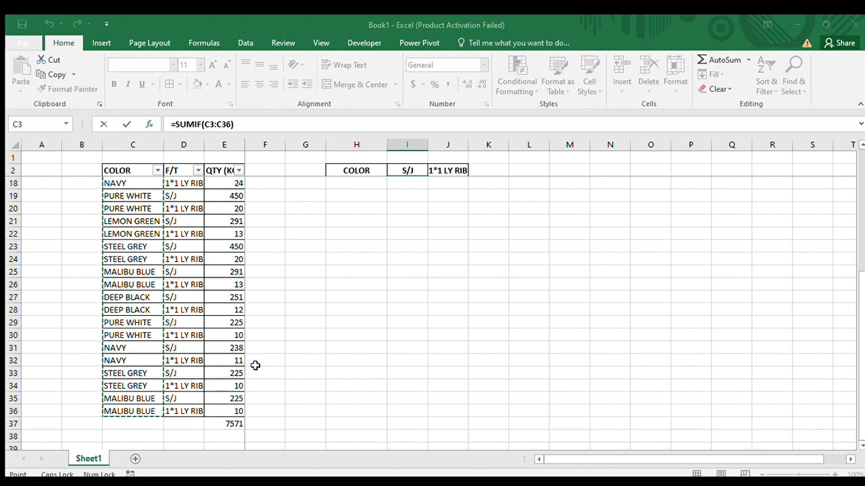
pyautogui.press('Right')
pyautogui.press('Right')
pyautogui.press('Right')
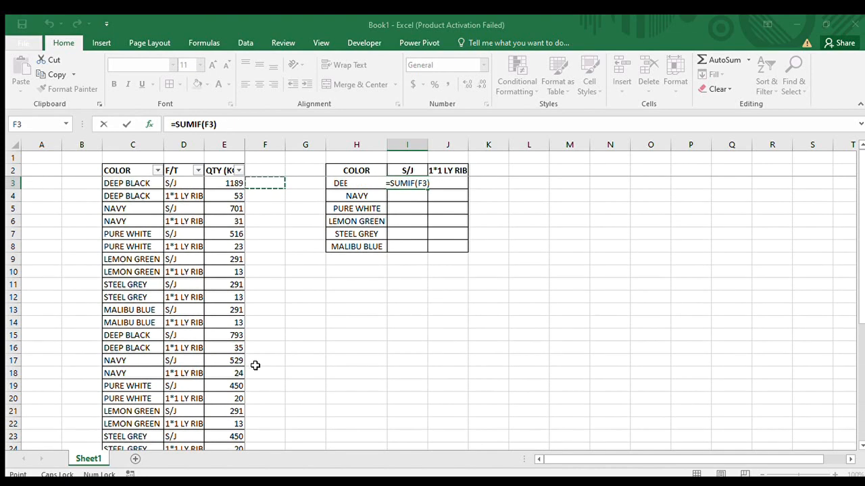
pyautogui.press('Escape')
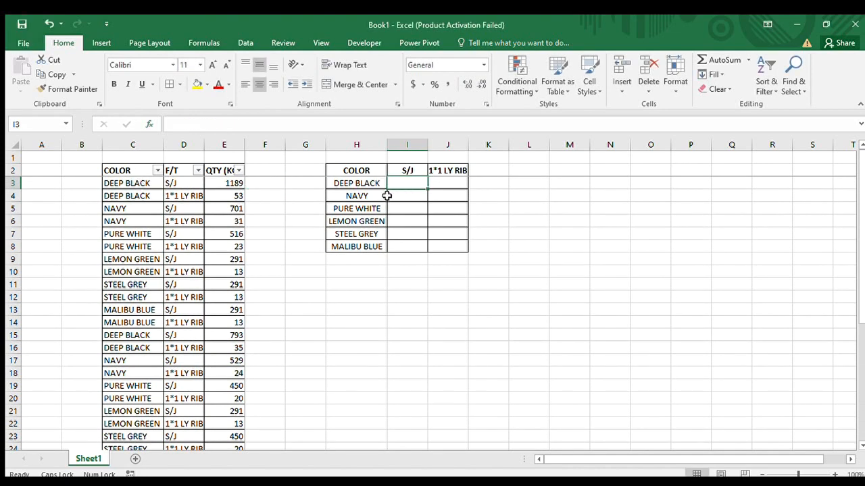
# Begin a SUMIF formula in I3 with the COLOR entries as its absolute criteria range, $C$3:$C$36
pyautogui.write('=')
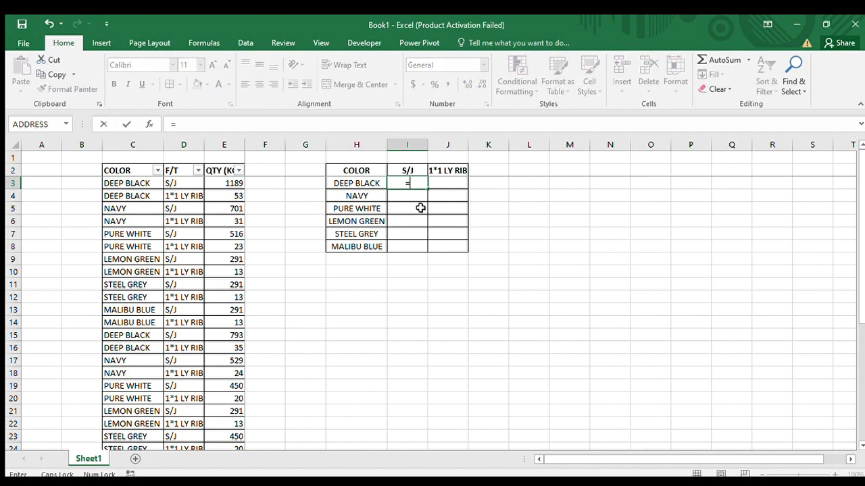
pyautogui.write('SUMI')
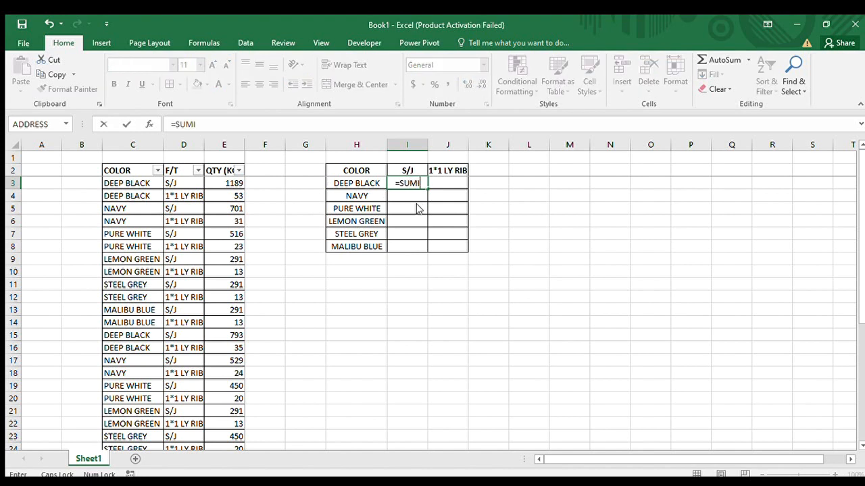
pyautogui.write('F()')
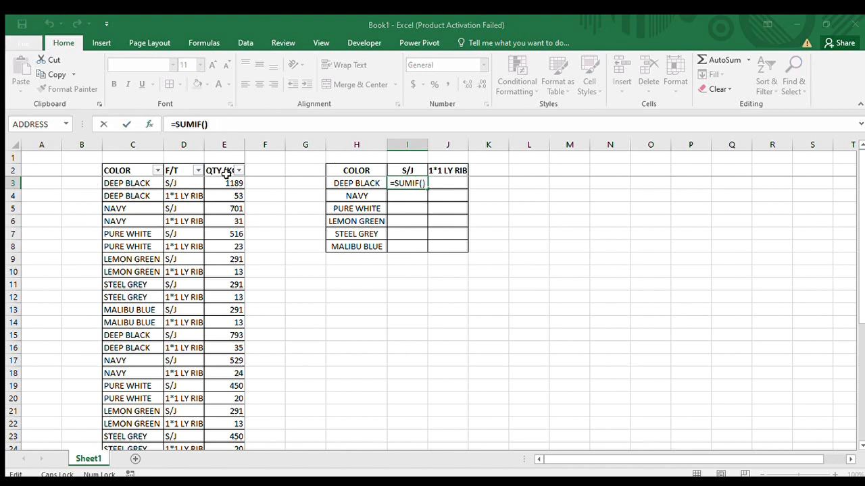
pyautogui.moveTo(131, 183); pyautogui.dragTo(138, 436)
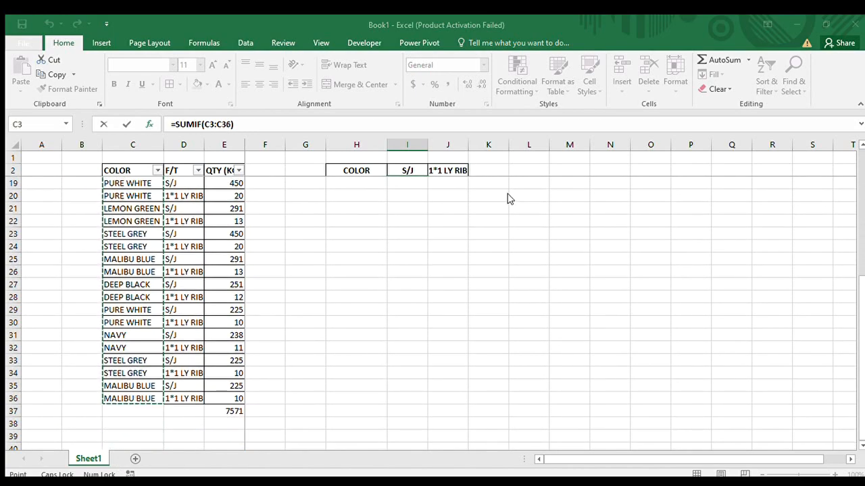
pyautogui.scroll(5, 508, 198)
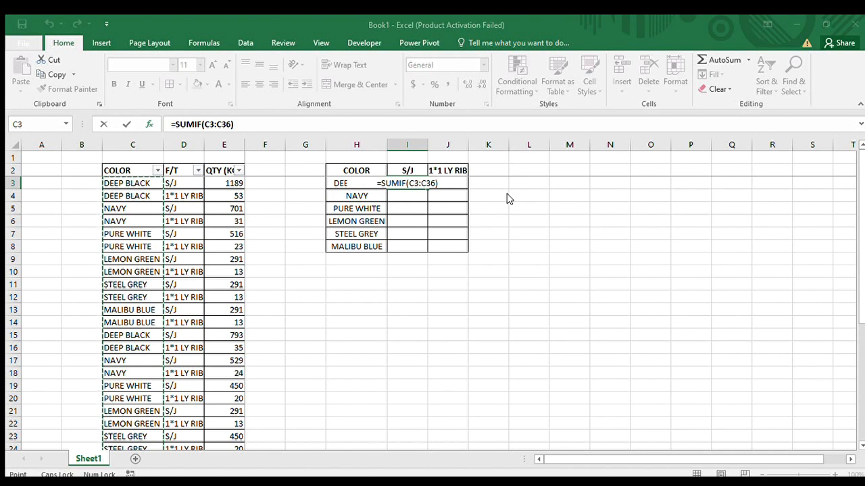
pyautogui.press('F4')
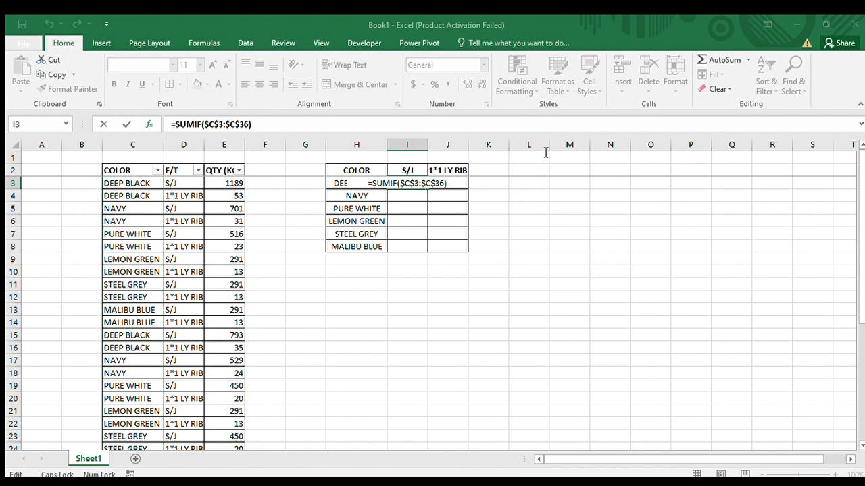
# Complete the formula in I3 with criterion H3 and the absolute quantity range, giving =SUMIF($C$3:$C$36,H3,$E$3:$E$36)
pyautogui.write(',')
pyautogui.click(335, 181)
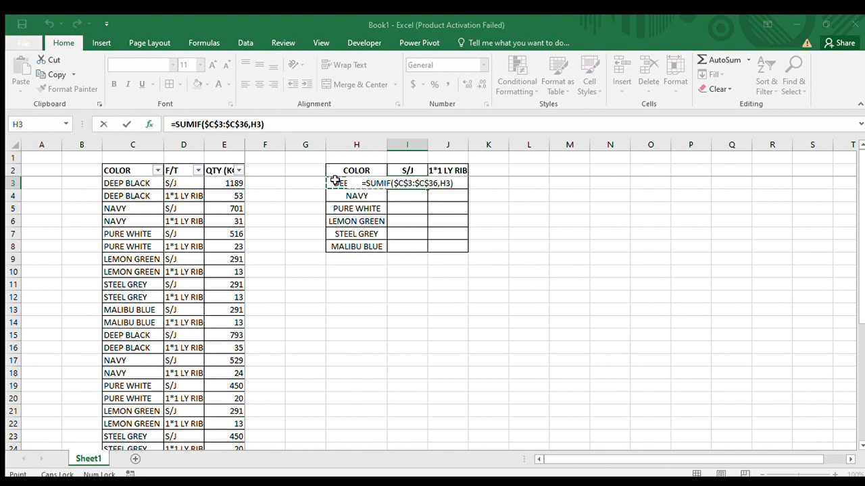
pyautogui.press('F2')
pyautogui.write(',')
pyautogui.click(220, 187)
pyautogui.moveTo(220, 198); pyautogui.dragTo(220, 410)
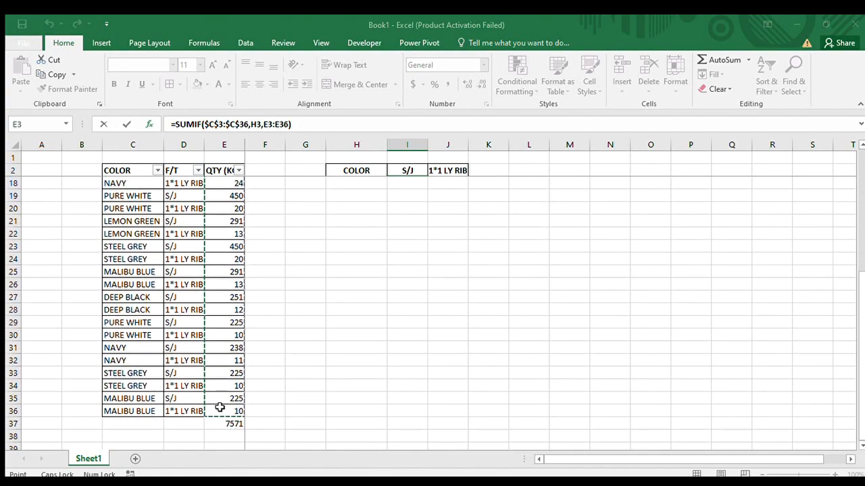
pyautogui.press('F4')
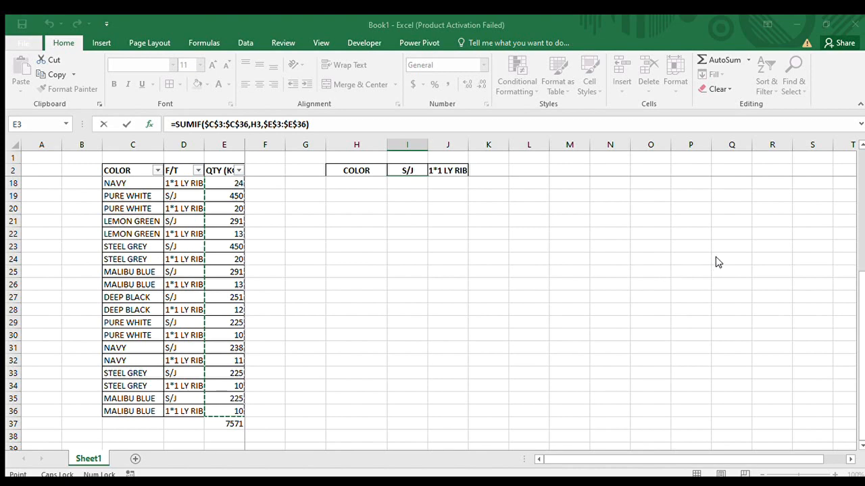
pyautogui.hotkey('ctrl', 'Return')
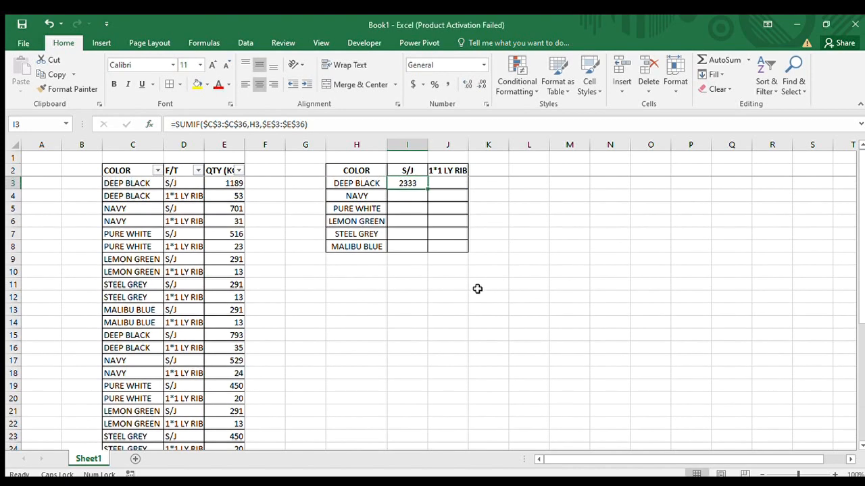
# Review the SUMIF formula in I3 against its DEEP BLACK criterion and the S/J entry in the F/T column
pyautogui.click(363, 184)
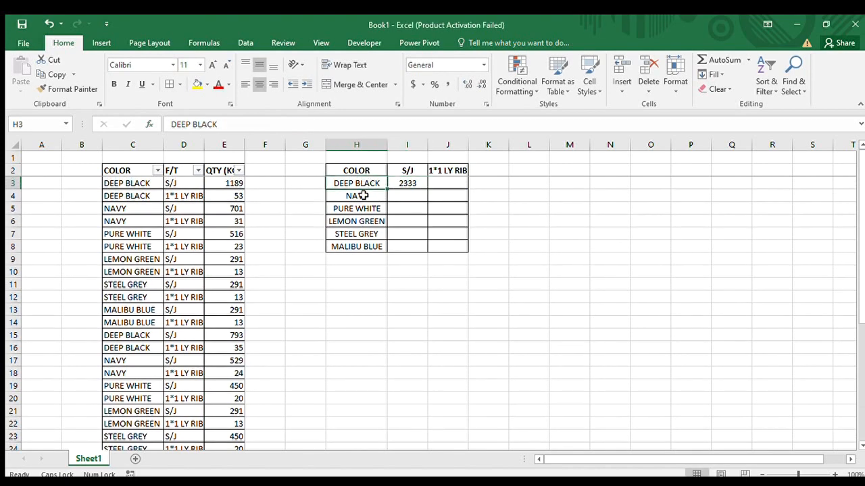
pyautogui.click(408, 182)
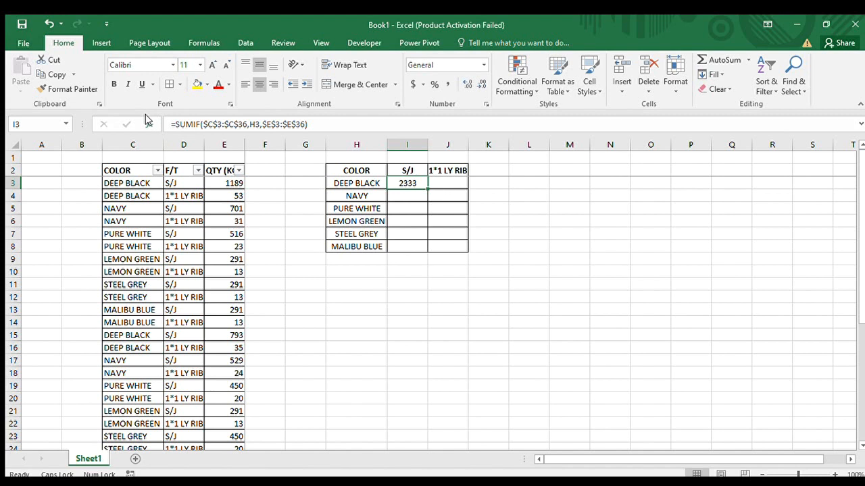
pyautogui.press('F2')
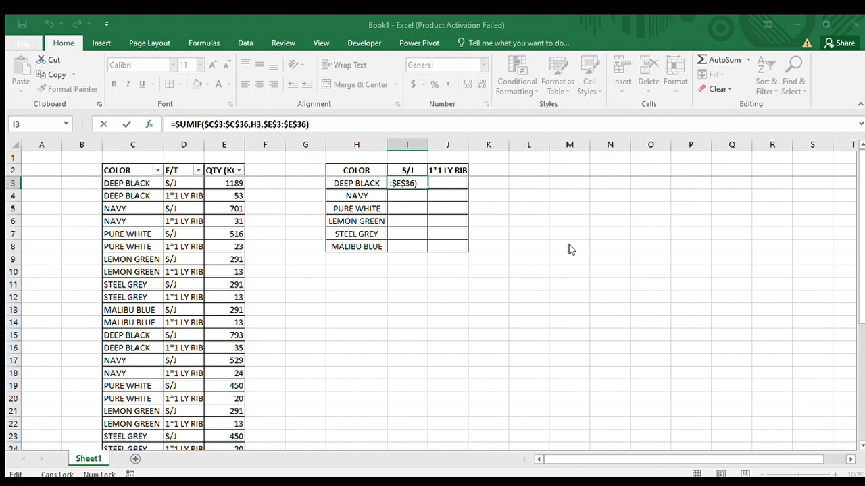
pyautogui.click(309, 323)
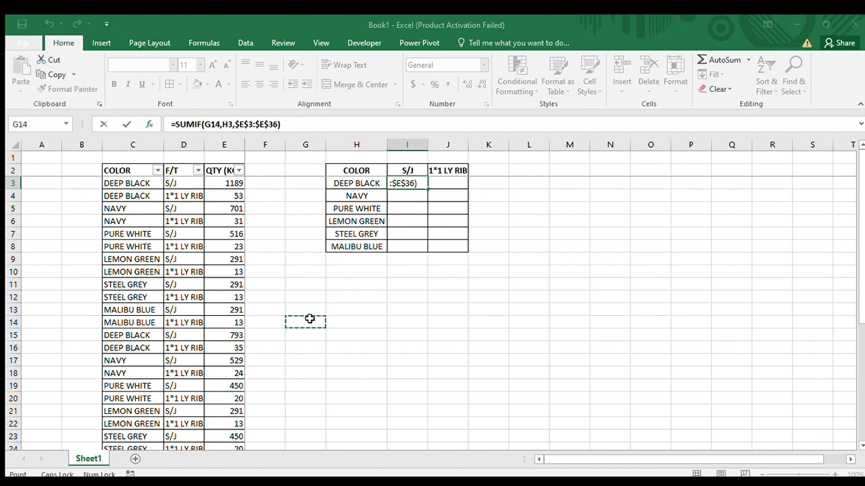
pyautogui.press('Escape')
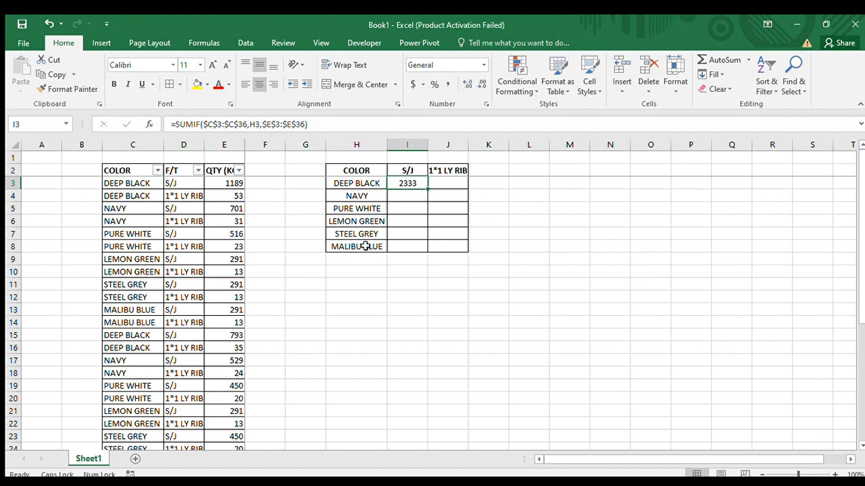
pyautogui.click(182, 186)
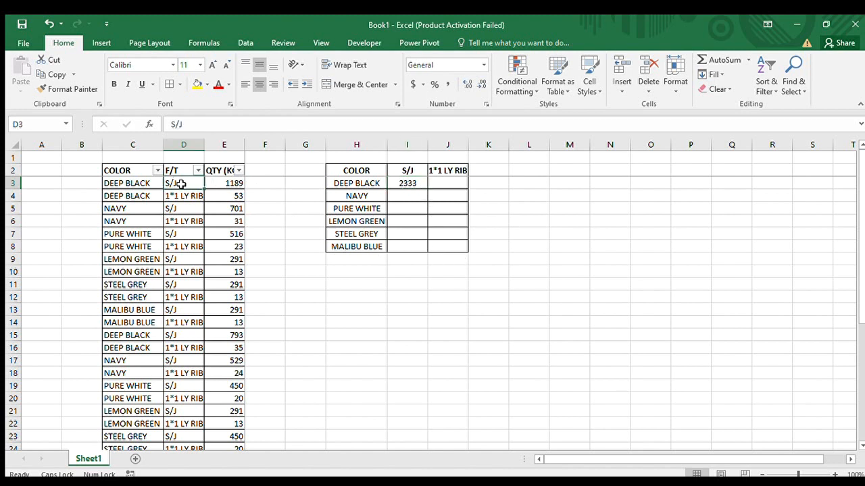
# Compare the SUMIF formula in I3 with the S/J and 1*1 LY RIB entries in the F/T column and the summary headings
pyautogui.click(402, 182)
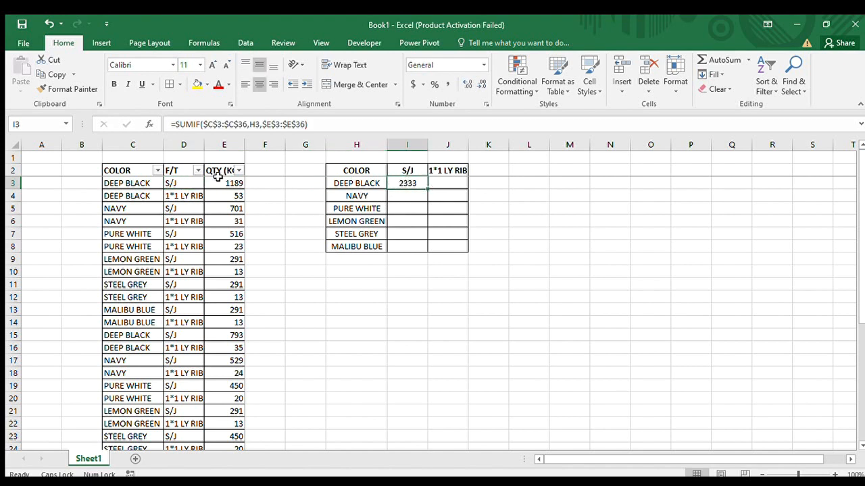
pyautogui.moveTo(182, 183); pyautogui.dragTo(183, 196)
pyautogui.click(182, 185)
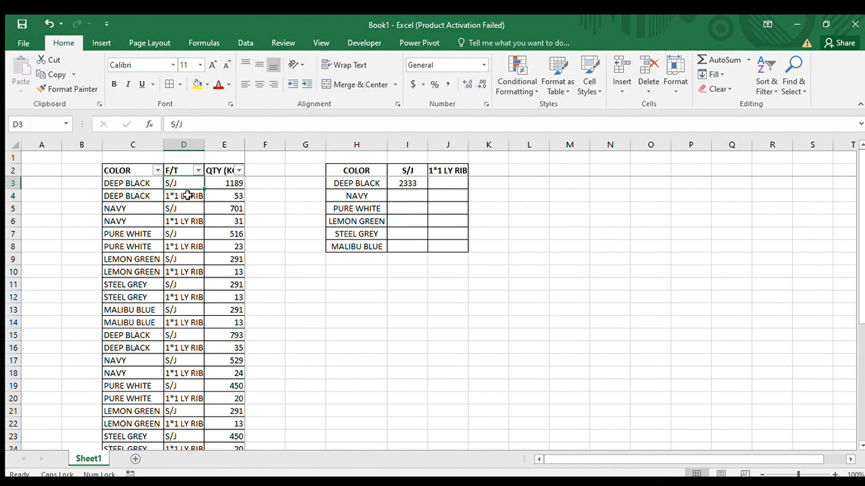
pyautogui.click(187, 195)
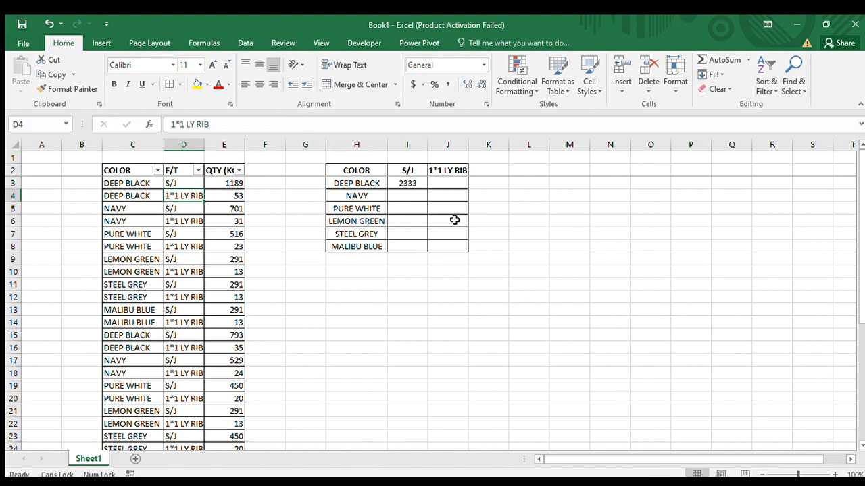
pyautogui.click(413, 186)
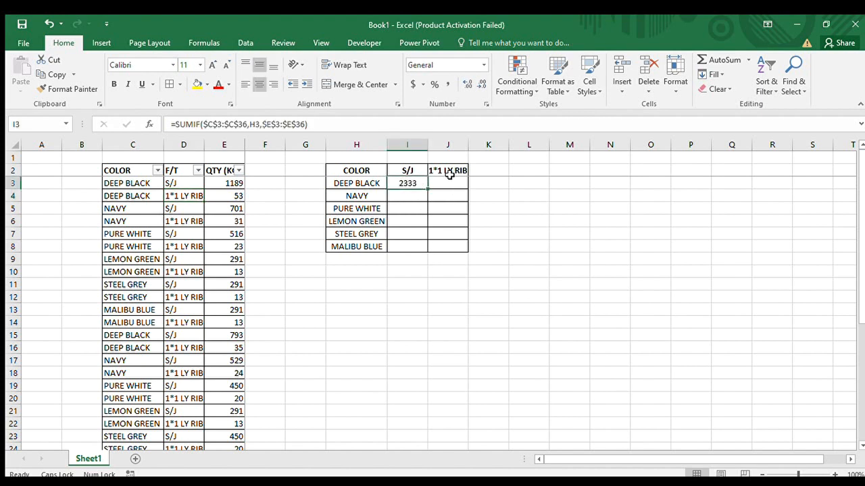
pyautogui.click(449, 182)
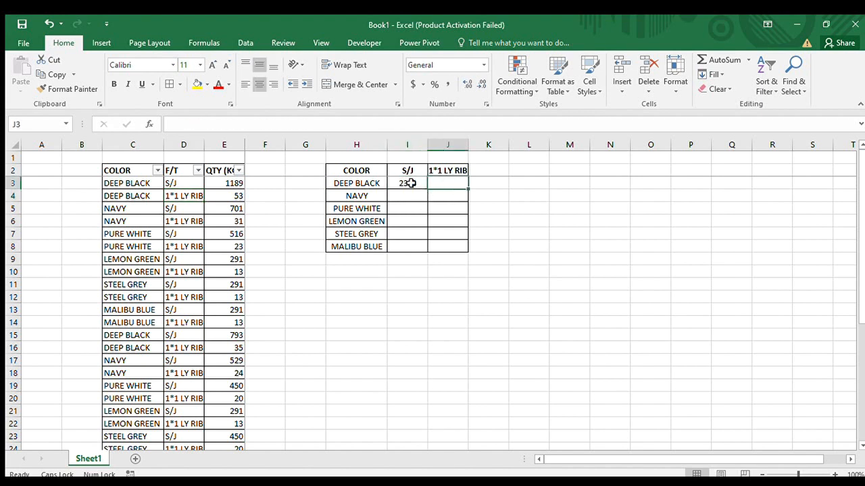
pyautogui.click(411, 183)
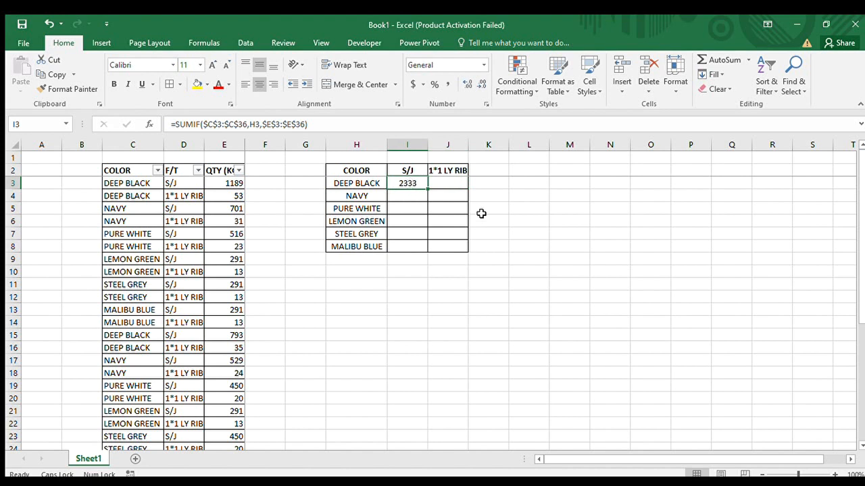
pyautogui.scroll(-4, 222, 300)
pyautogui.scroll(4, 222, 300)
# Replace the formula in I3 with a SUMIFS formula that uses the absolute quantity range $E$3:$E$36 as its sum range
pyautogui.write('=')
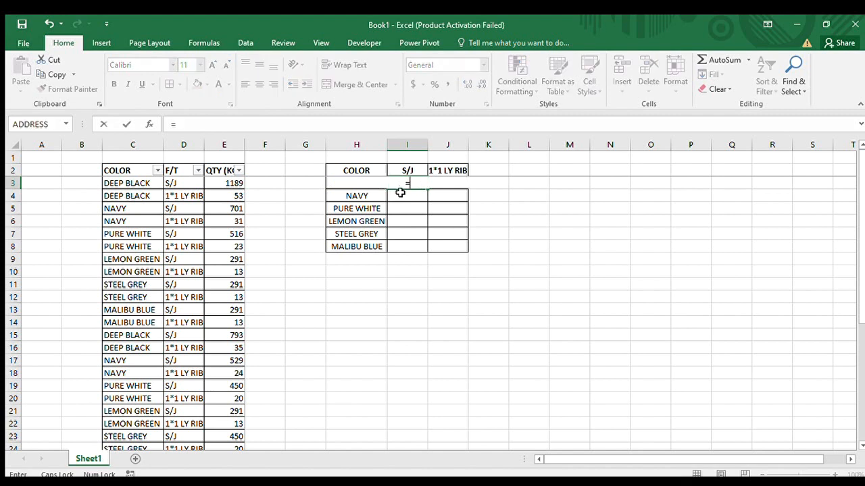
pyautogui.write('SUMIF')
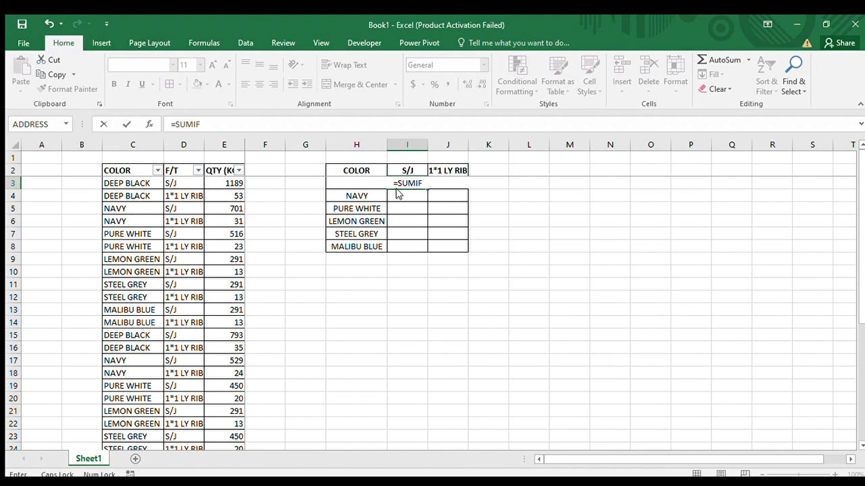
pyautogui.write('S(')
pyautogui.click(149, 124)
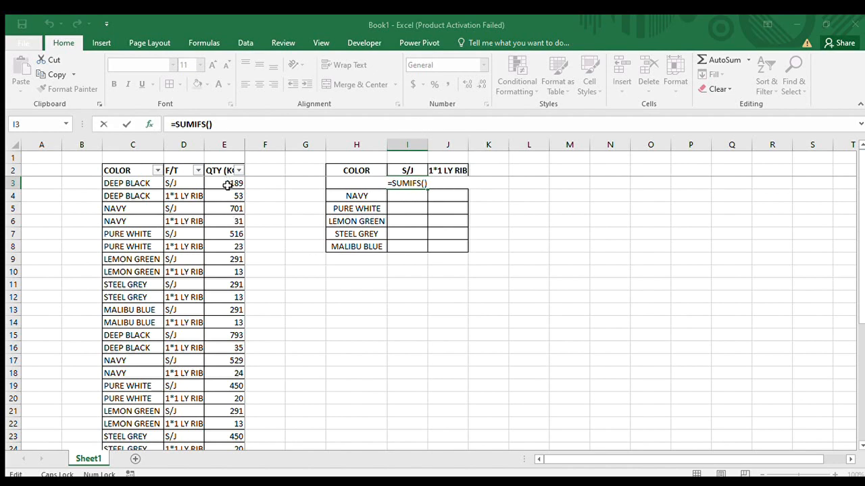
pyautogui.moveTo(227, 184); pyautogui.dragTo(216, 443)
pyautogui.moveTo(208, 473); pyautogui.dragTo(230, 410)
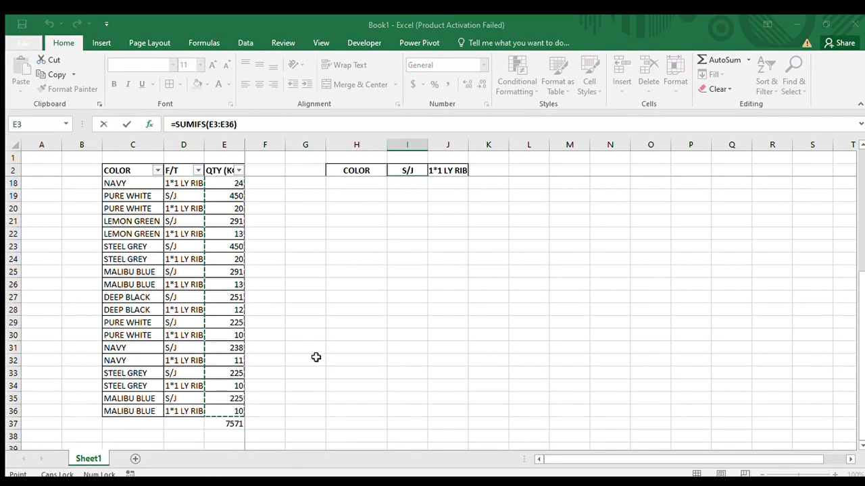
pyautogui.press('F4')
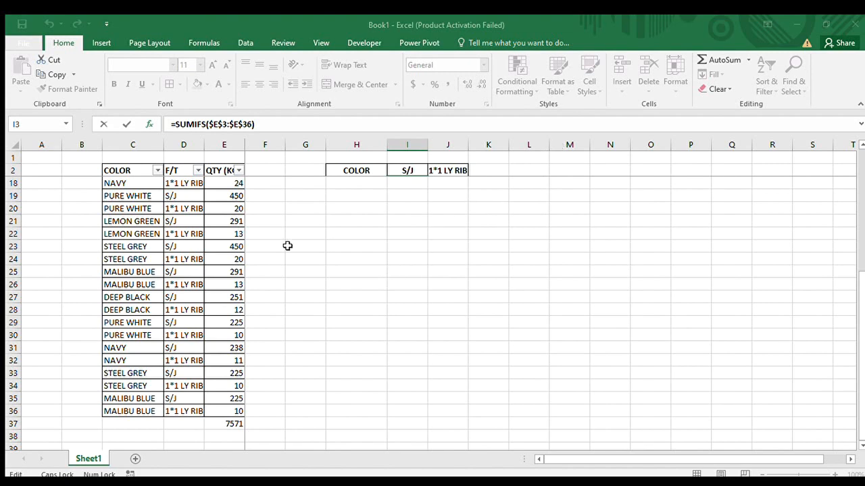
# Add the COLOR entries to the I3 formula as absolute criteria range $C$3:$C$36, with H3 as the criterion
pyautogui.scroll(5, 287, 246)
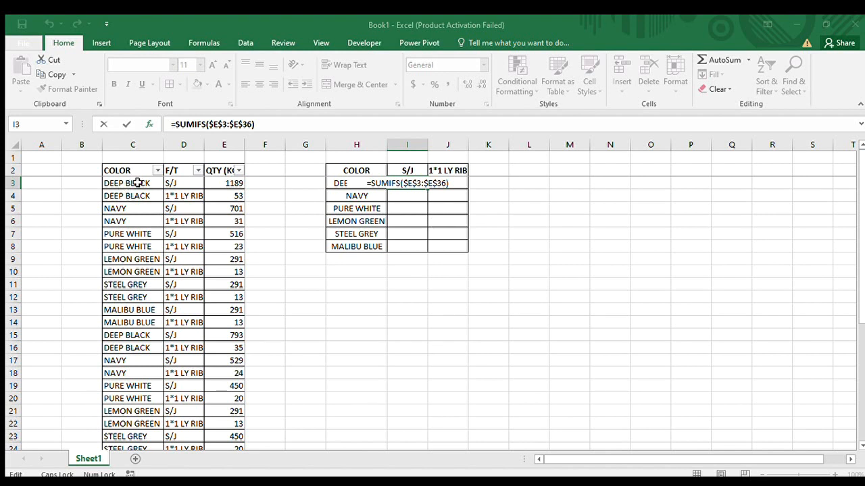
pyautogui.write(',')
pyautogui.moveTo(136, 184); pyautogui.dragTo(125, 436)
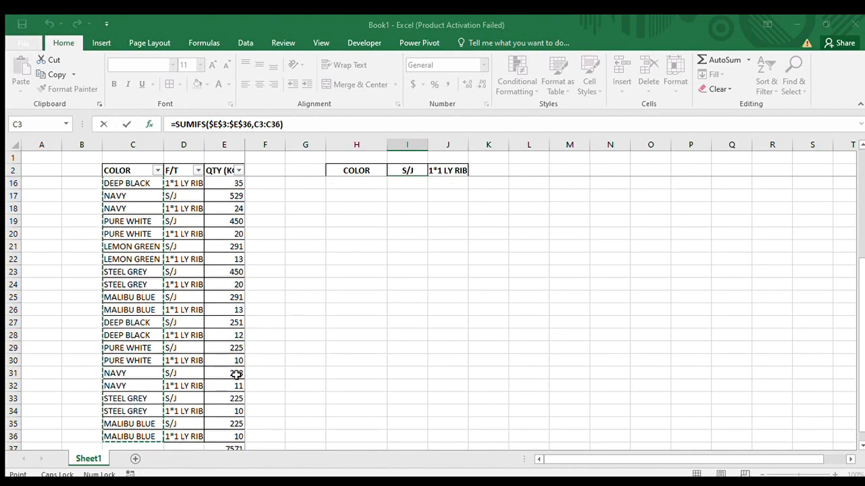
pyautogui.press('F4')
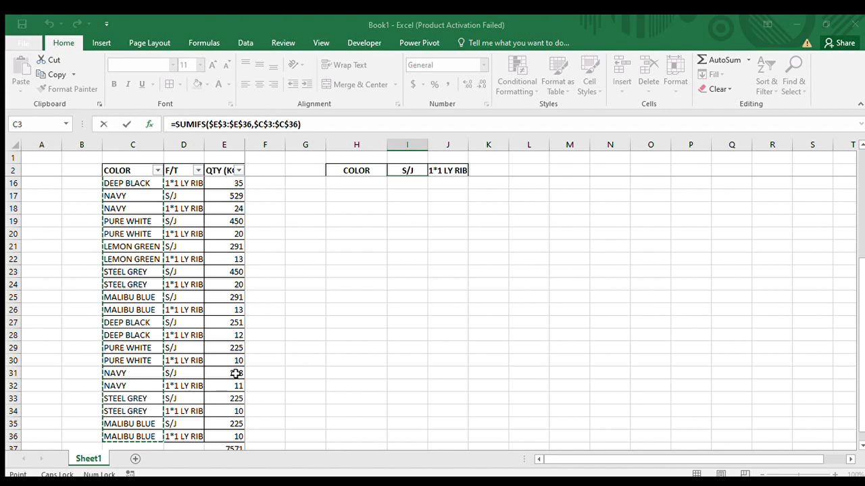
pyautogui.click(504, 184)
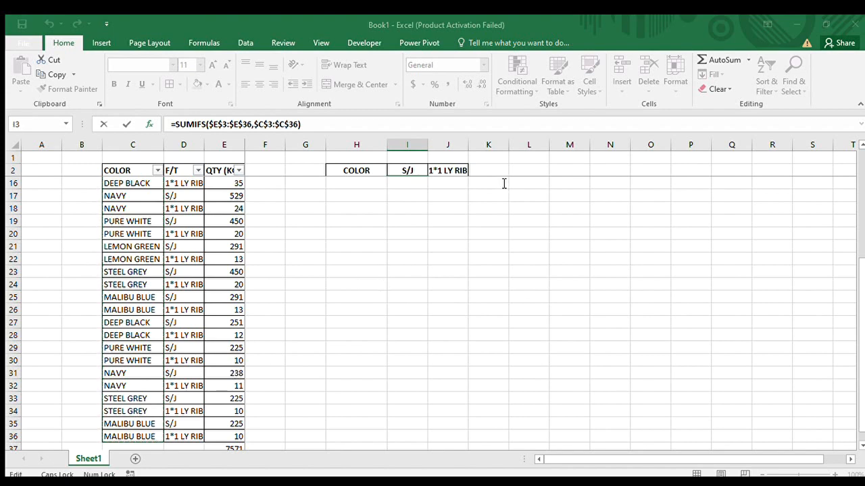
pyautogui.scroll(5, 349, 261)
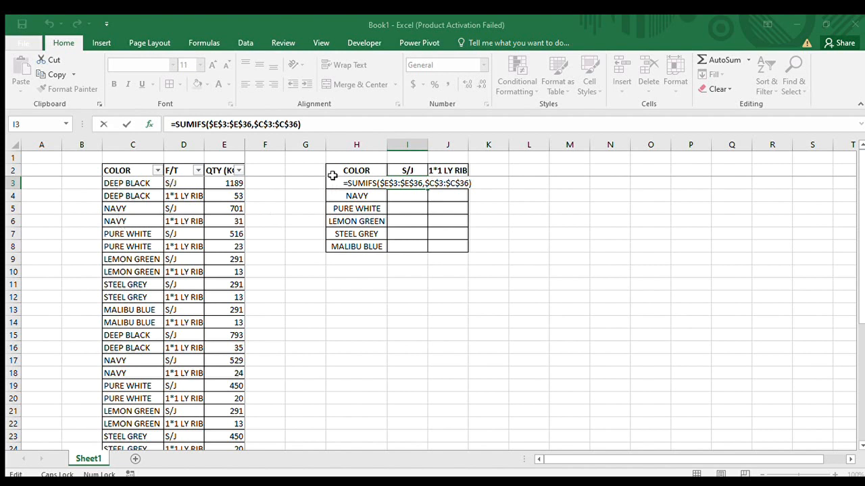
pyautogui.write(',')
pyautogui.click(330, 182)
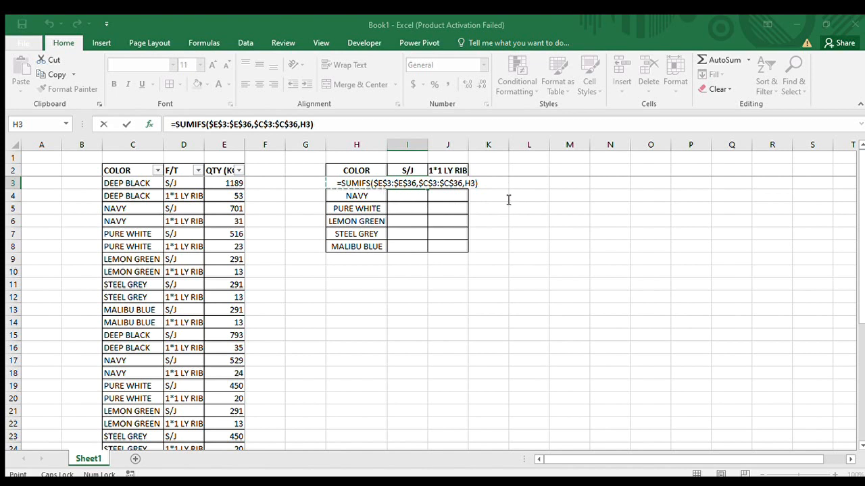
pyautogui.press('F2')
# Complete the SUMIFS formula in I3 with the F/T criteria range $D$3:$D$36 and the fabric headings $I$2:$J$2 as its criterion
pyautogui.write(',')
pyautogui.moveTo(176, 183); pyautogui.dragTo(183, 435)
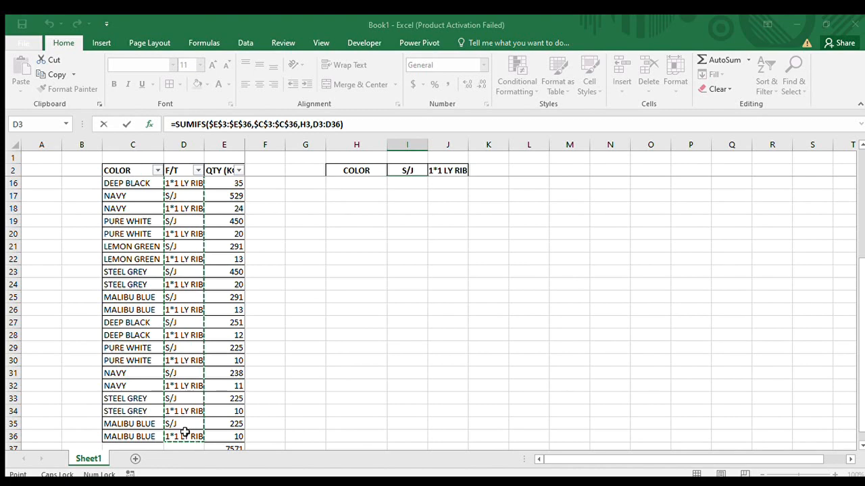
pyautogui.press('F4')
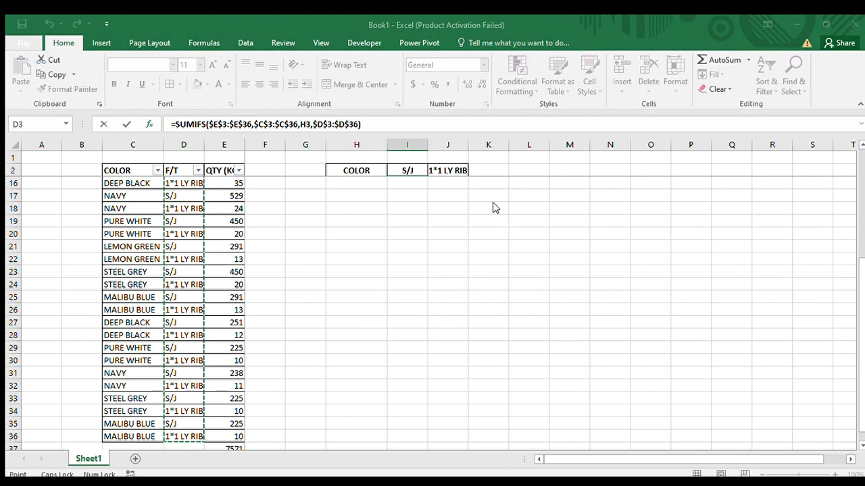
pyautogui.scroll(5, 315, 272)
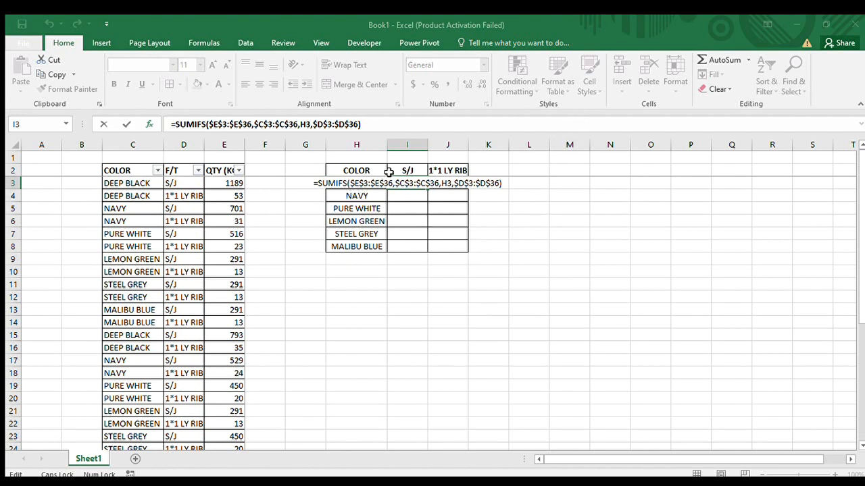
pyautogui.write(',')
pyautogui.moveTo(404, 169); pyautogui.dragTo(459, 168)
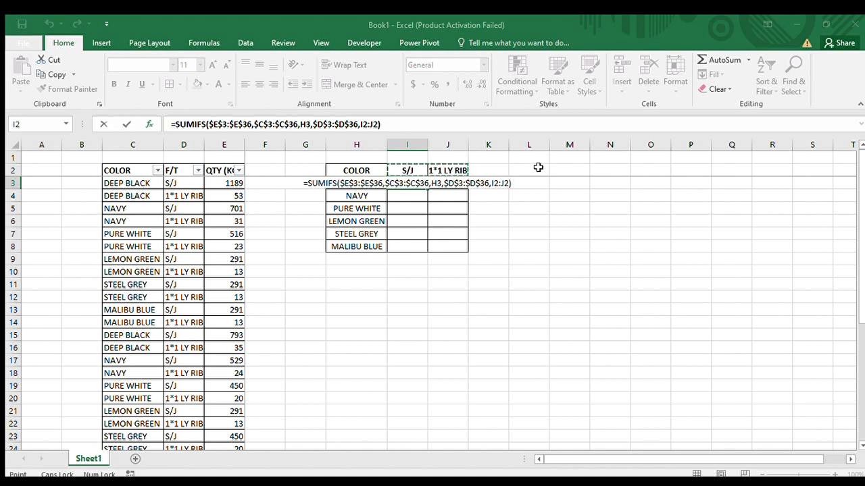
pyautogui.press('F4')
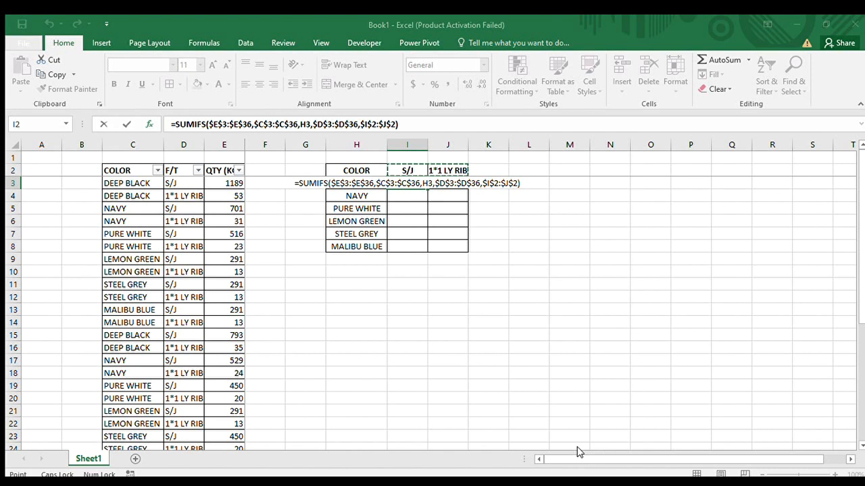
pyautogui.hotkey('ctrl', 'Return')
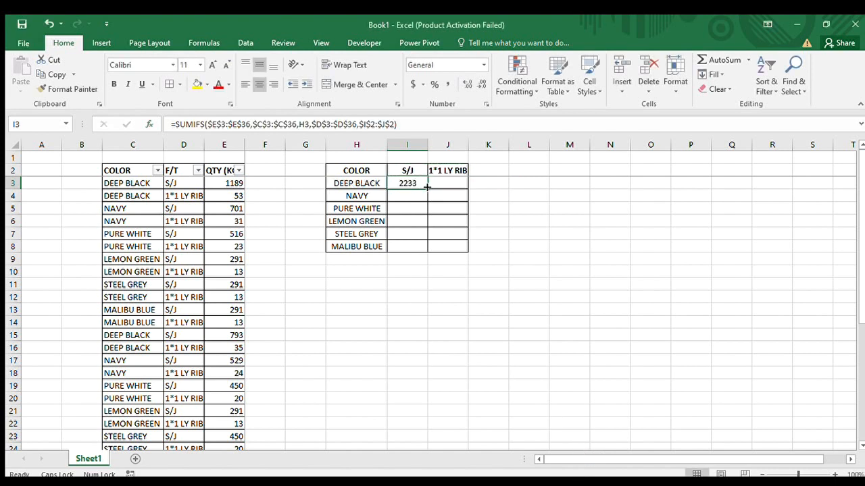
# Try copying the SUMIFS formula from I3 across to J3, and inspect its color criterion reference
pyautogui.moveTo(427, 190); pyautogui.dragTo(456, 187)
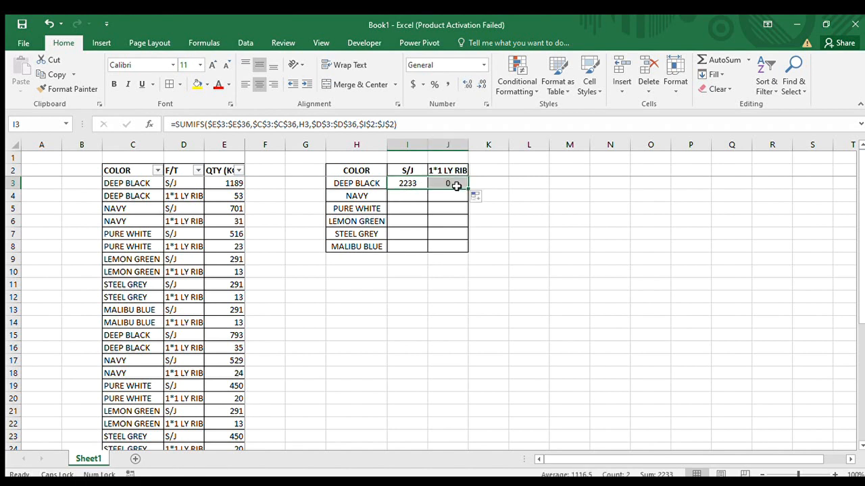
pyautogui.doubleClick(457, 183)
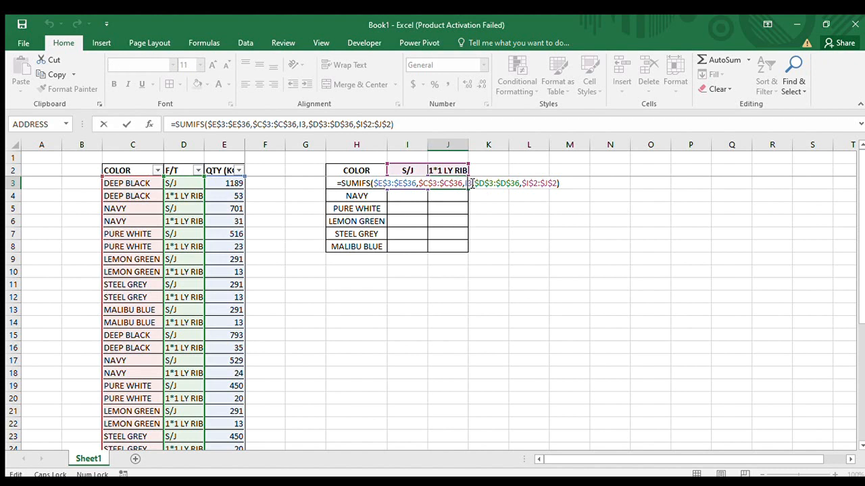
pyautogui.moveTo(471, 183); pyautogui.dragTo(465, 183)
pyautogui.hotkey('ctrl', 'Return')
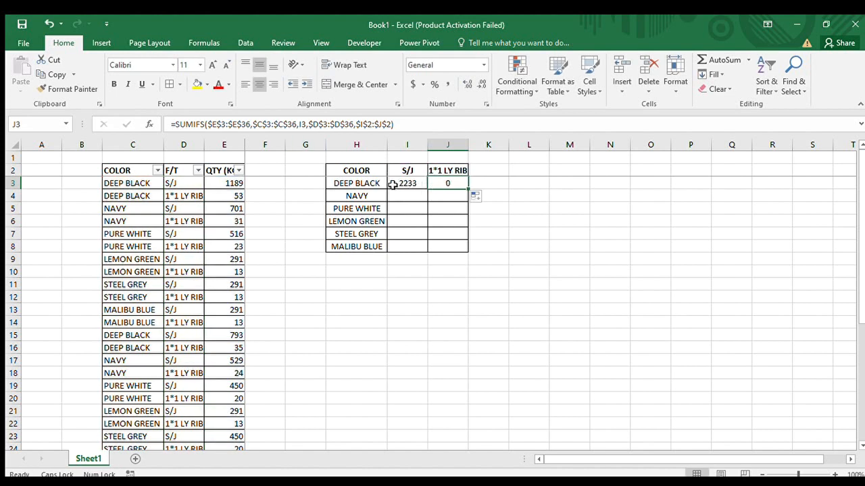
# Fill the S/J formula from I3 down through the MALIBU BLUE row, I8
pyautogui.click(426, 188)
pyautogui.doubleClick(429, 188)
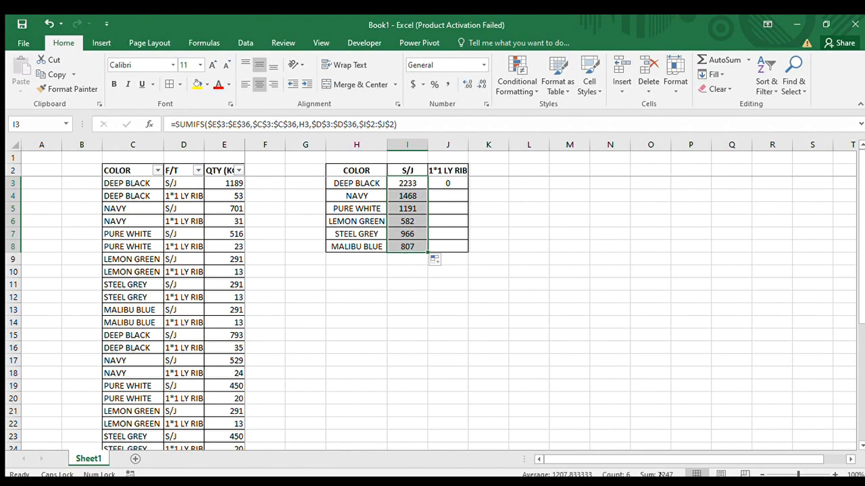
# Lock the color criterion's column as $H3 in the I3 formula, and copy the formula across to J3
pyautogui.click(398, 177)
pyautogui.press('F2')
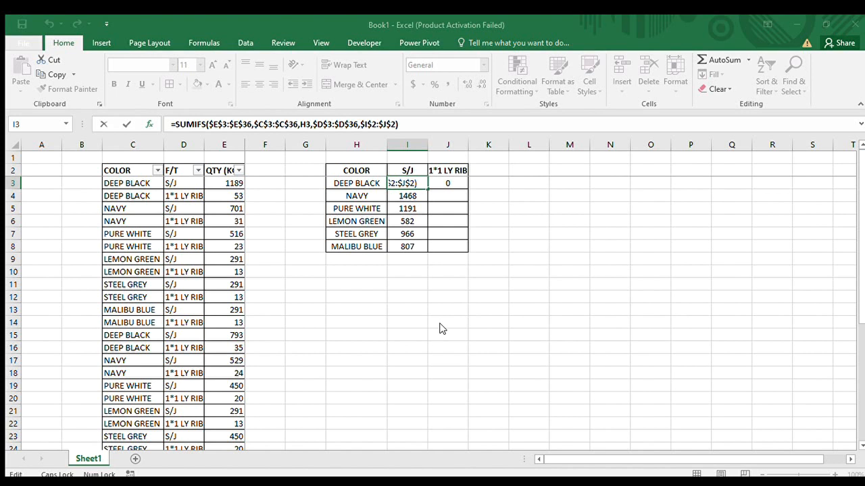
pyautogui.write('$')
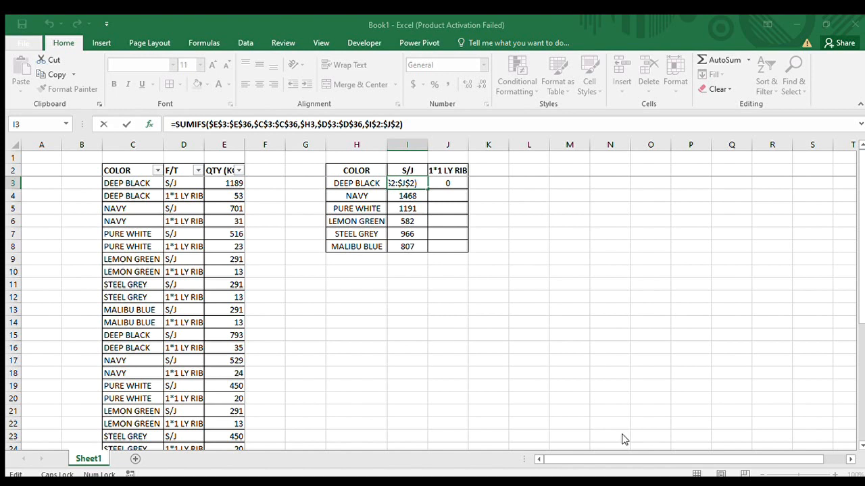
pyautogui.hotkey('ctrl', 'Return')
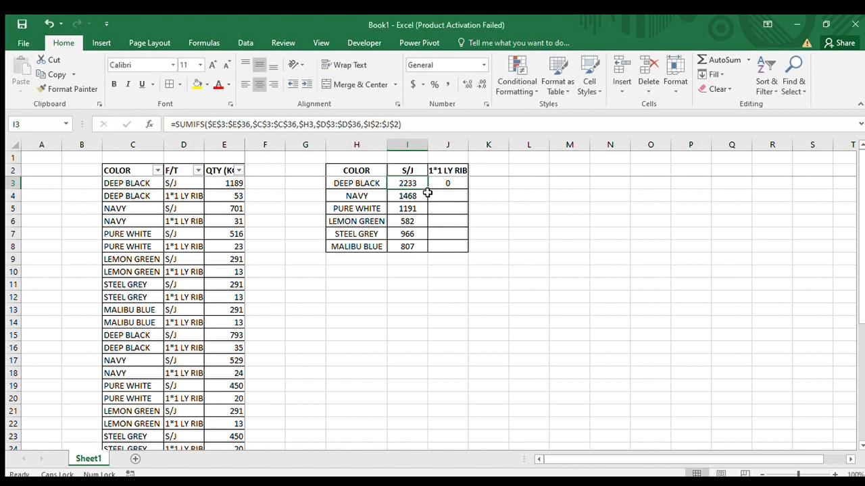
pyautogui.moveTo(428, 190); pyautogui.dragTo(465, 191)
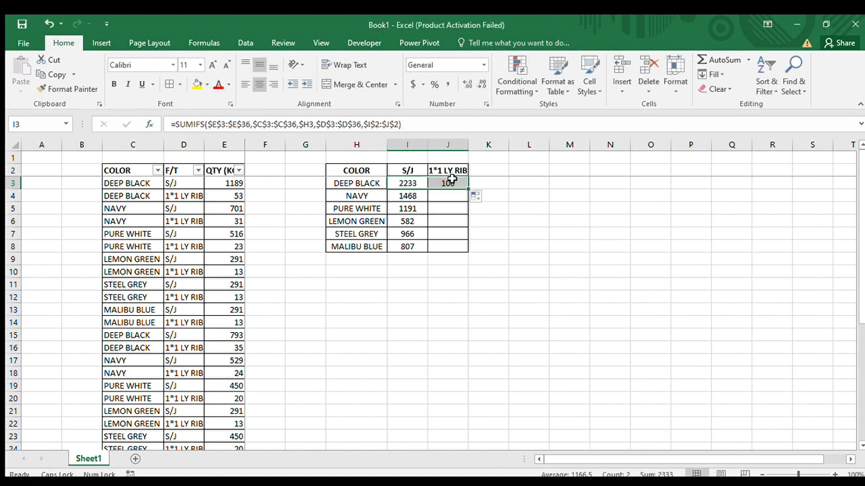
pyautogui.click(465, 191)
pyautogui.doubleClick(468, 189)
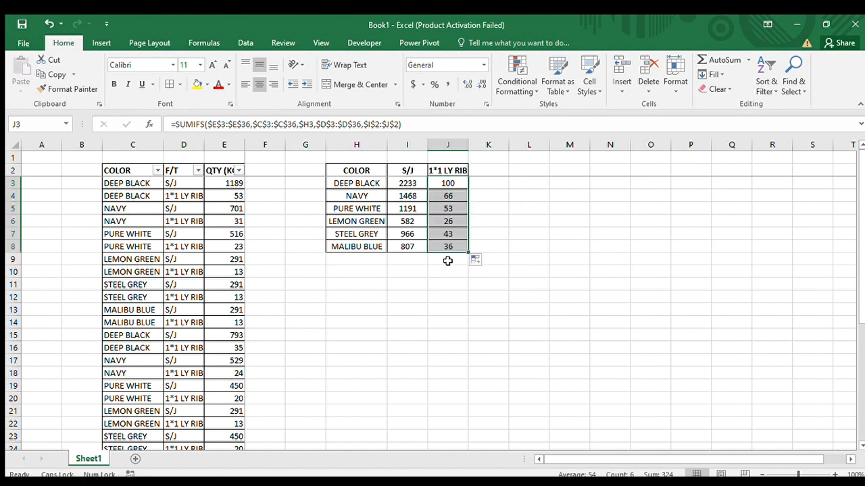
pyautogui.click(452, 183)
pyautogui.hotkey('ctrl', 'z')
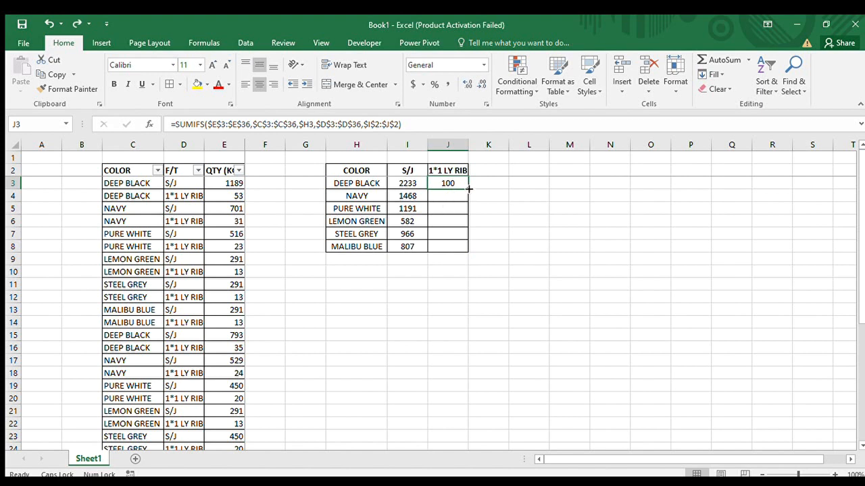
# Fill the 1*1 LY RIB formula from J3 down through the MALIBU BLUE row, J8
pyautogui.doubleClick(469, 189)
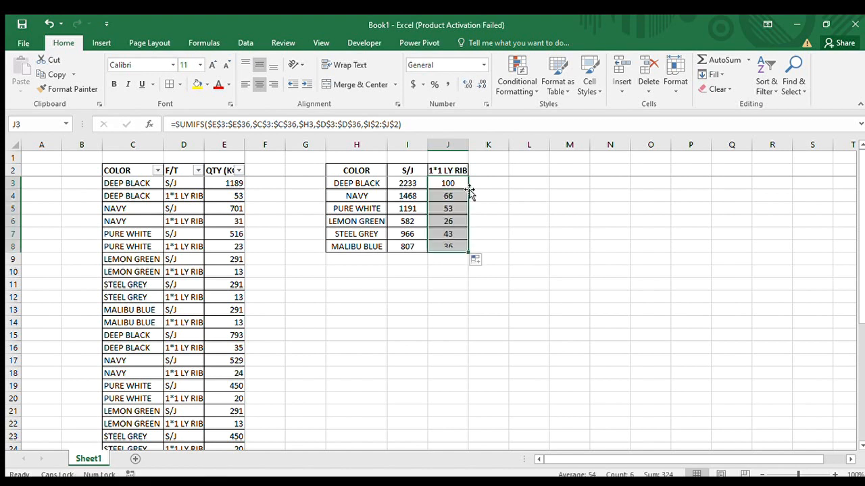
pyautogui.click(447, 245)
pyautogui.click(413, 260)
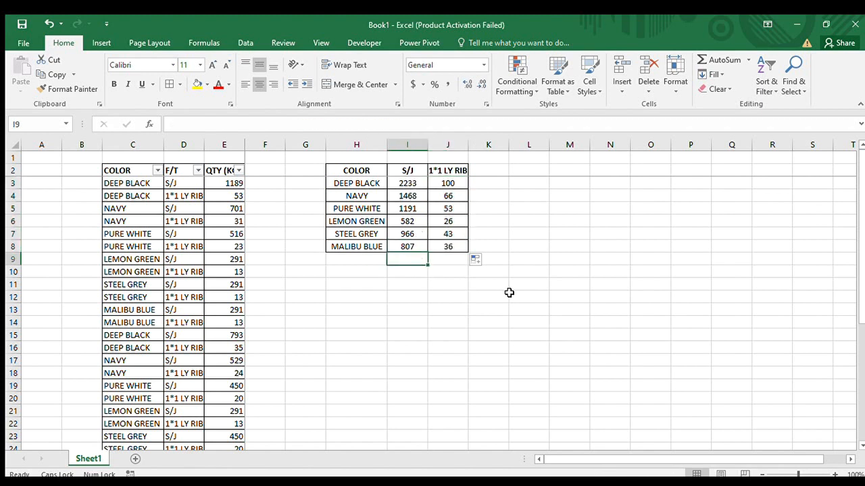
# Total the S/J quantities I3:I8 in I9 and the 1*1 LY RIB quantities J3:J8 in J9 with SUM formulas
pyautogui.hotkey('alt', '=')
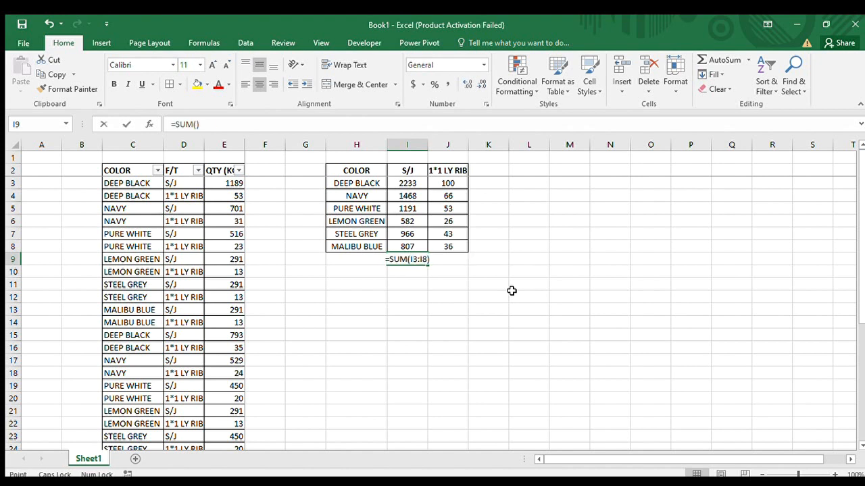
pyautogui.press('Return')
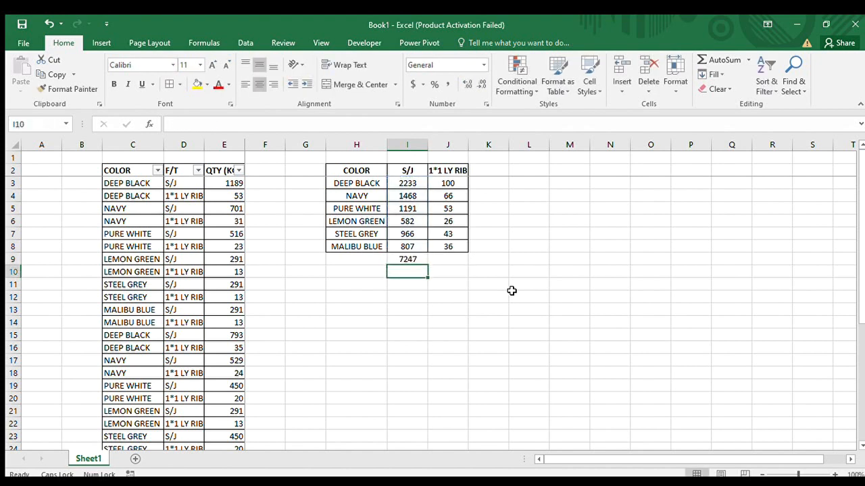
pyautogui.click(445, 260)
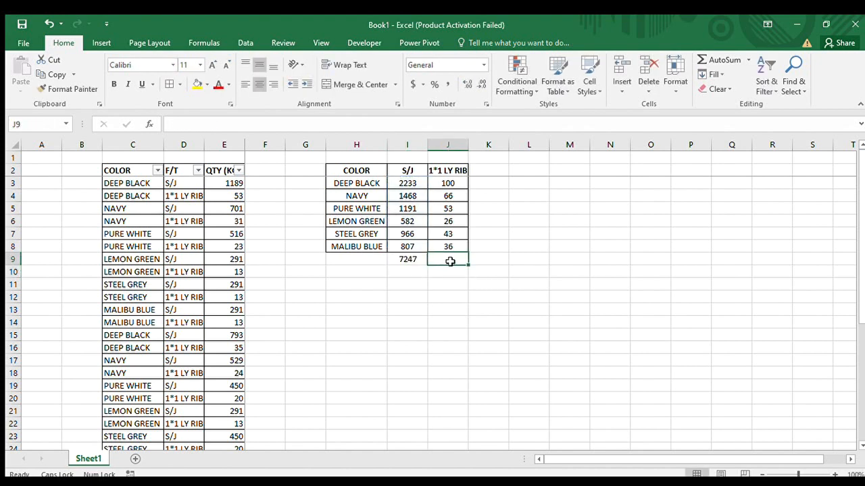
pyautogui.hotkey('alt', '=')
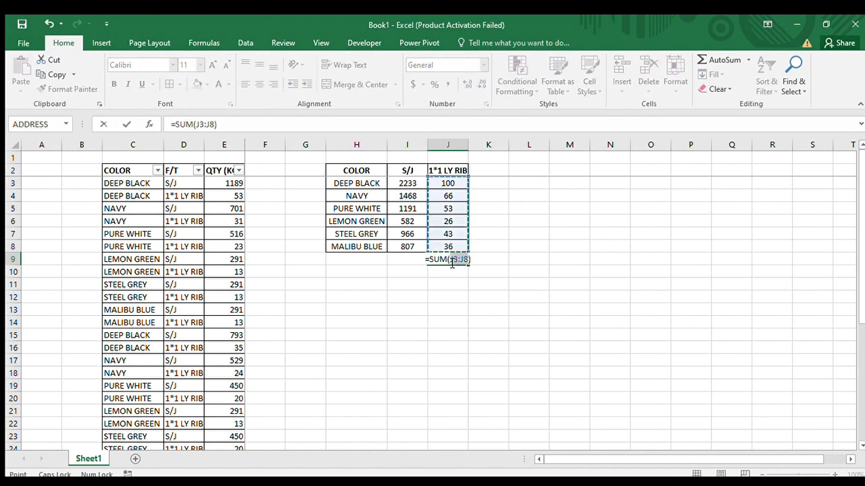
pyautogui.press('Return')
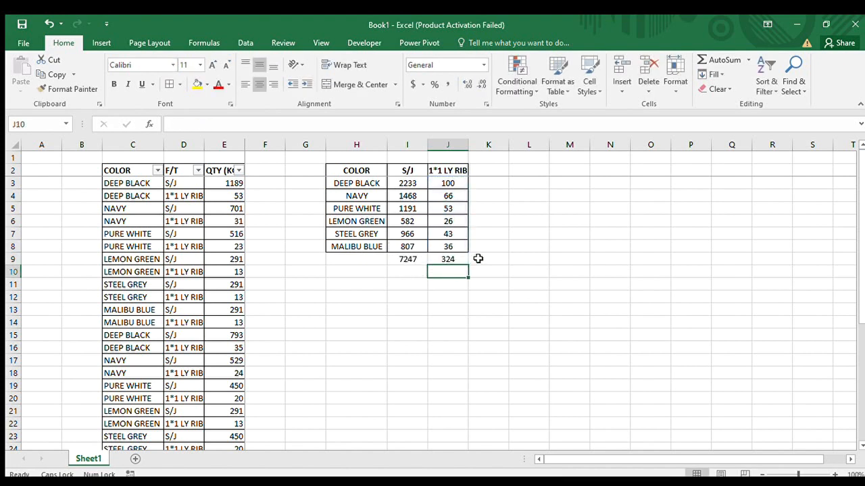
# Add a grand total in K9 that sums the S/J and 1*1 LY RIB column totals
pyautogui.click(485, 260)
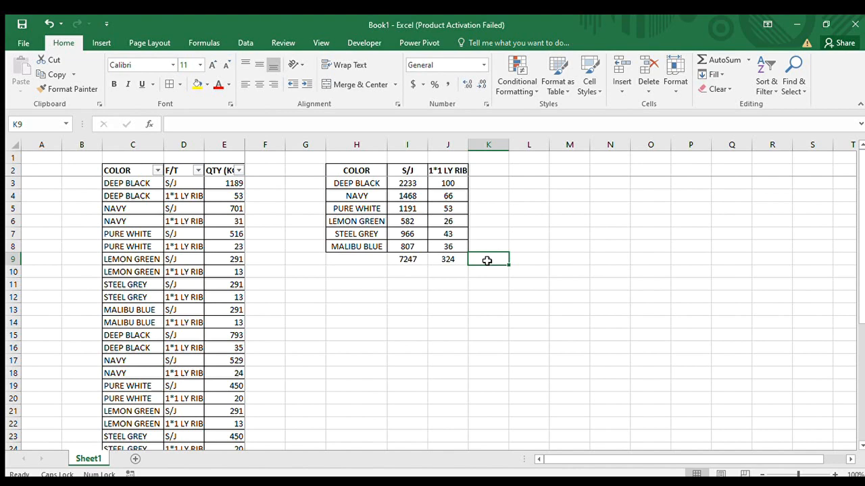
pyautogui.hotkey('alt', '=')
pyautogui.press('Return')
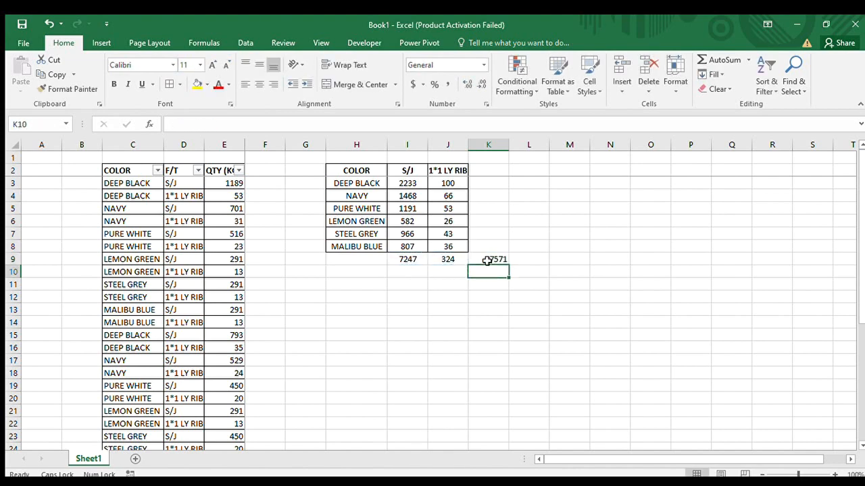
# Compare the source table's quantity total in E37 with the summary's grand total, and inspect the SUMIFS formula in J3
pyautogui.scroll(-1, 311, 315)
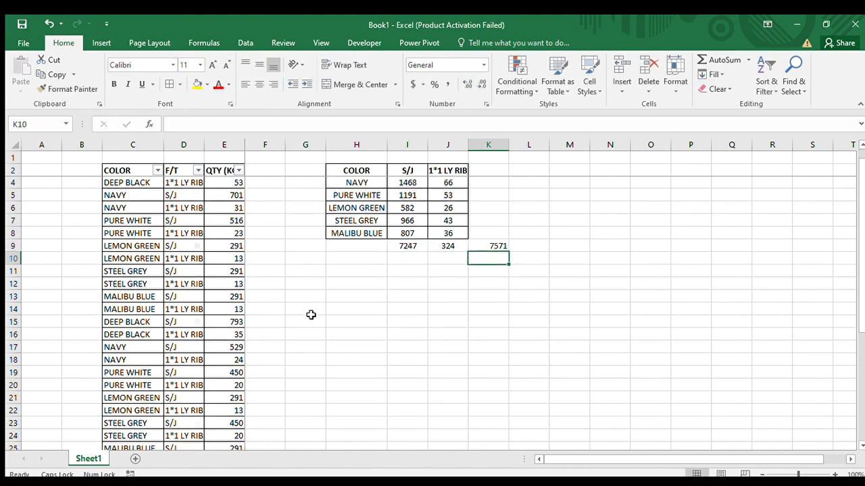
pyautogui.scroll(-8, 311, 315)
pyautogui.click(232, 309)
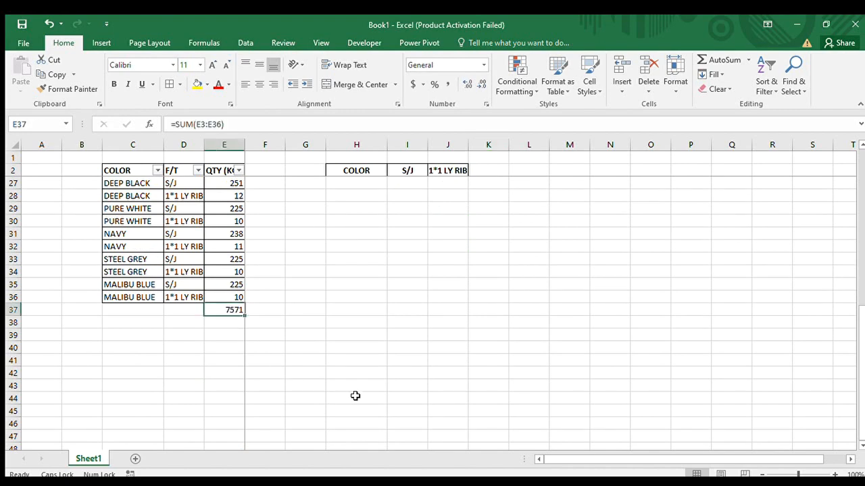
pyautogui.scroll(8, 551, 388)
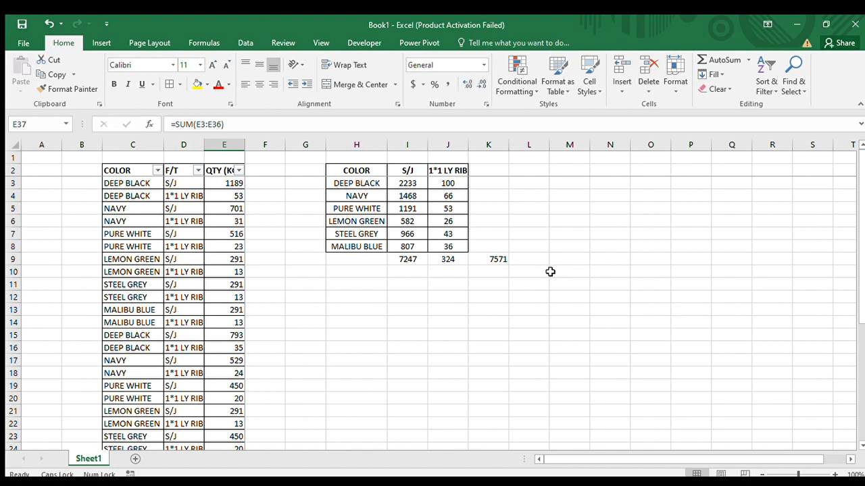
pyautogui.click(448, 183)
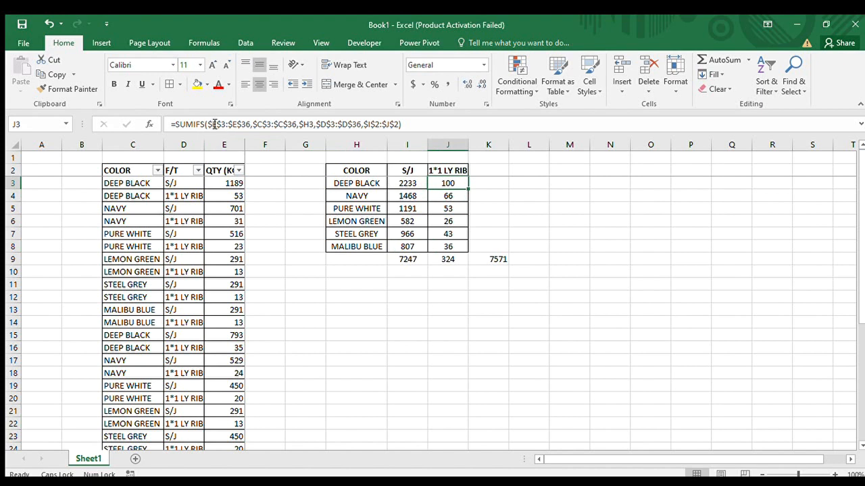